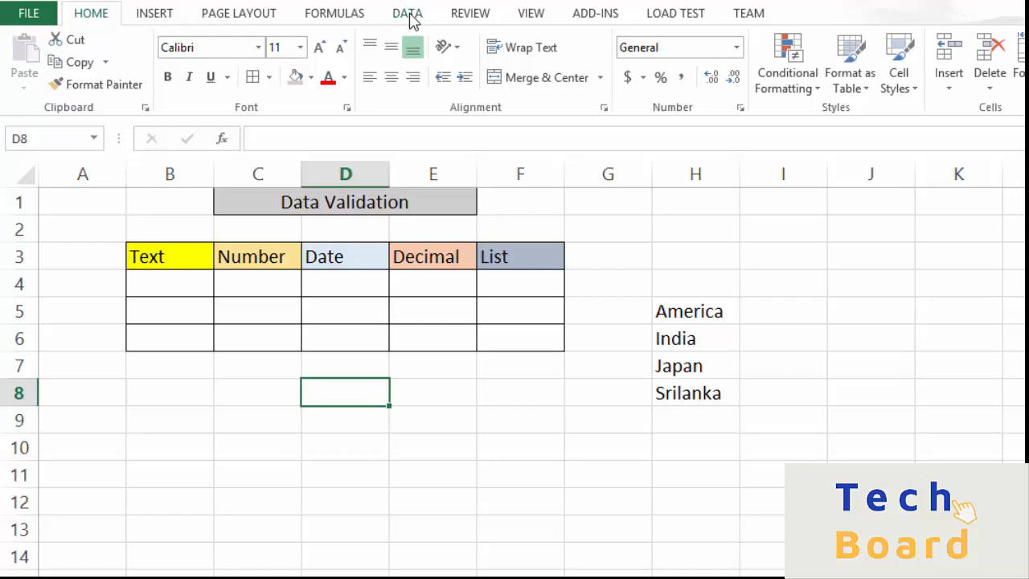
Step: Display the worksheet's data tools
{"action": "left_click", "coordinate": [408, 14]}
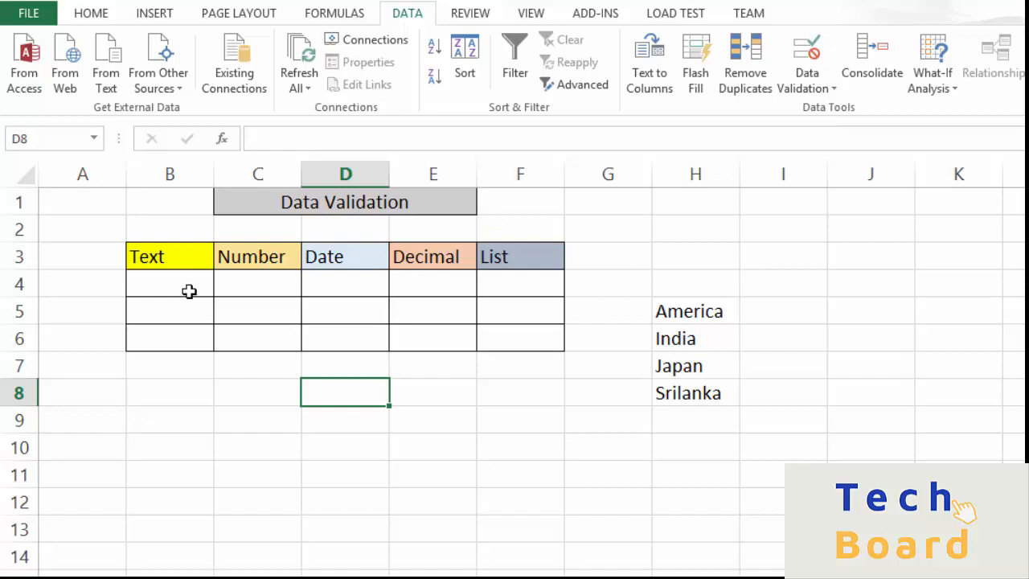
{"action": "left_click", "coordinate": [175, 400]}
{"action": "type", "text": "9"}
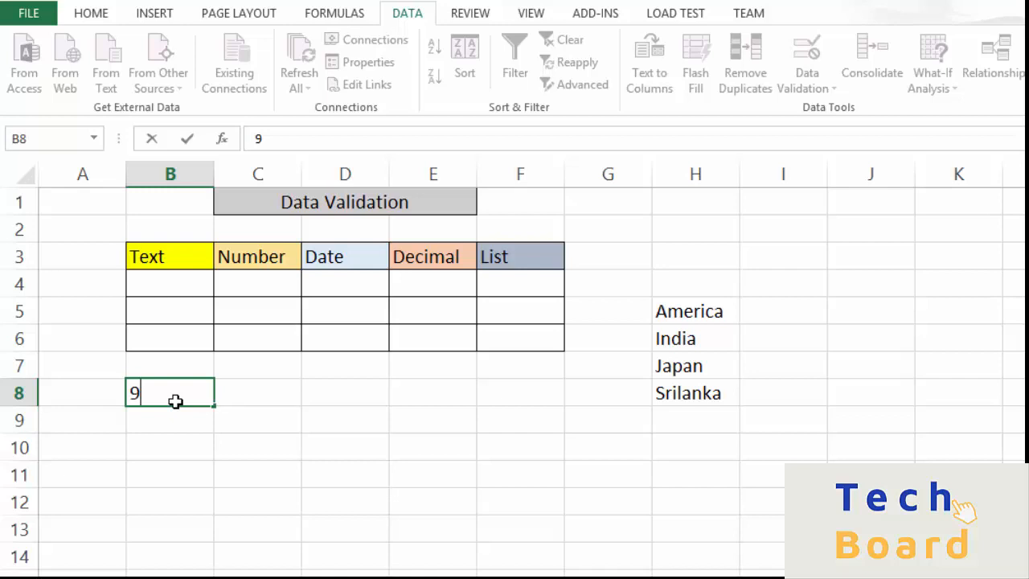
{"action": "type", "text": "902032"}
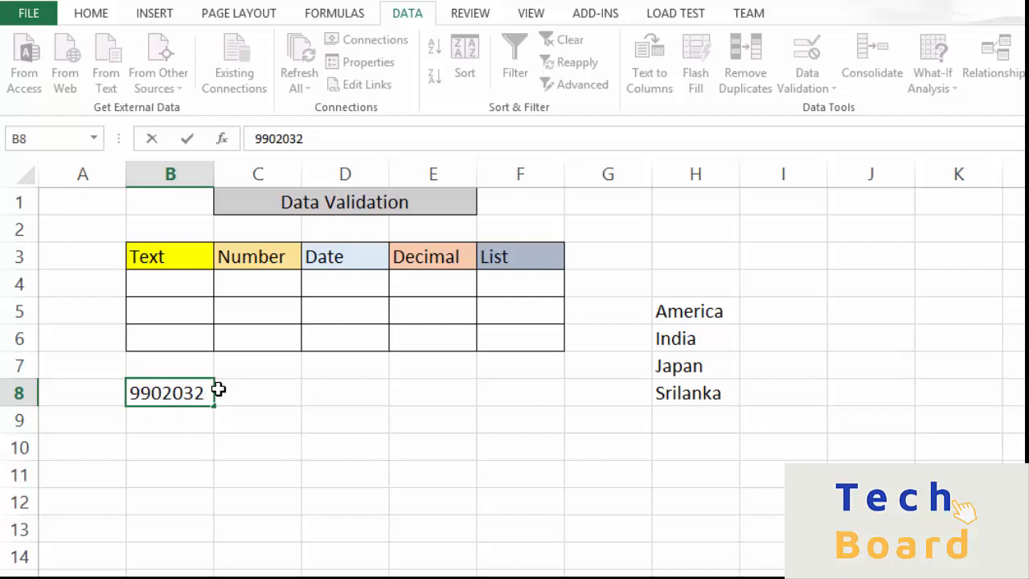
{"action": "key", "text": "BackSpace"}
{"action": "key", "text": "BackSpace"}
{"action": "key", "text": "BackSpace"}
{"action": "key", "text": "BackSpace"}
{"action": "key", "text": "BackSpace"}
{"action": "key", "text": "BackSpace"}
{"action": "key", "text": "BackSpace"}
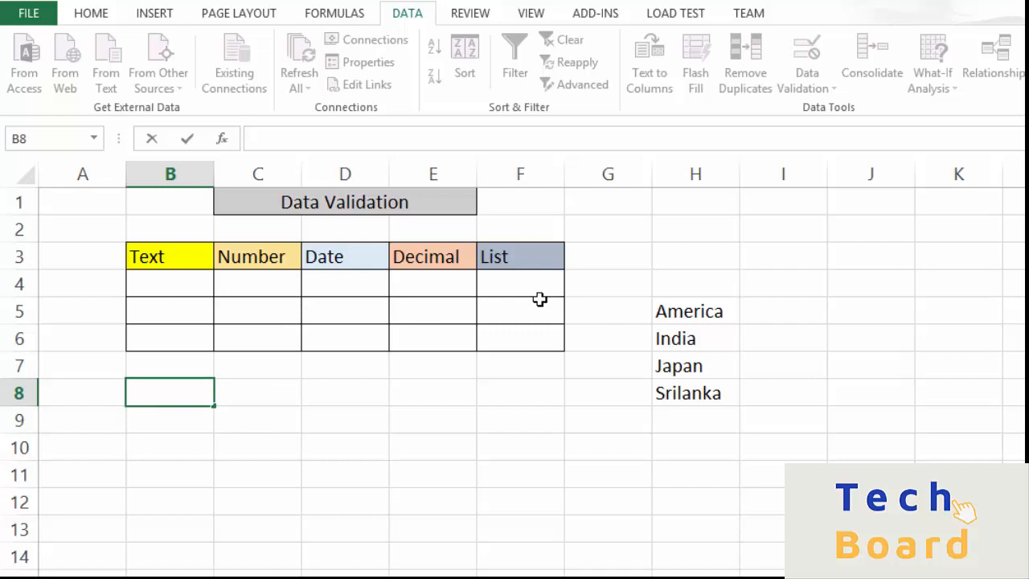
Step: Start a data validation rule for the Text column cells B4:B6, with Text length as the allowed type
{"action": "left_click", "coordinate": [197, 287]}
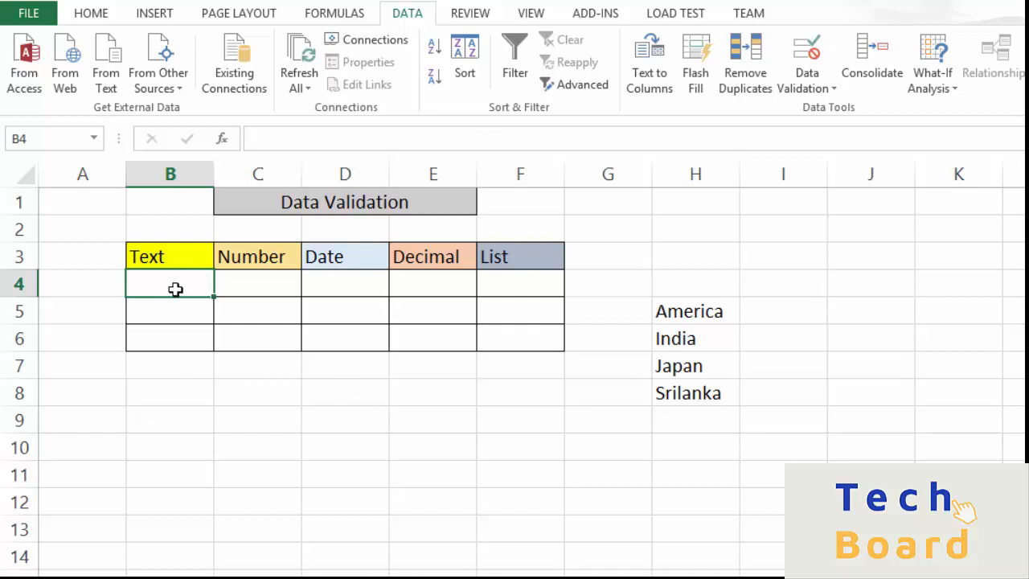
{"action": "left_click_drag", "start_coordinate": [175, 289], "coordinate": [176, 331]}
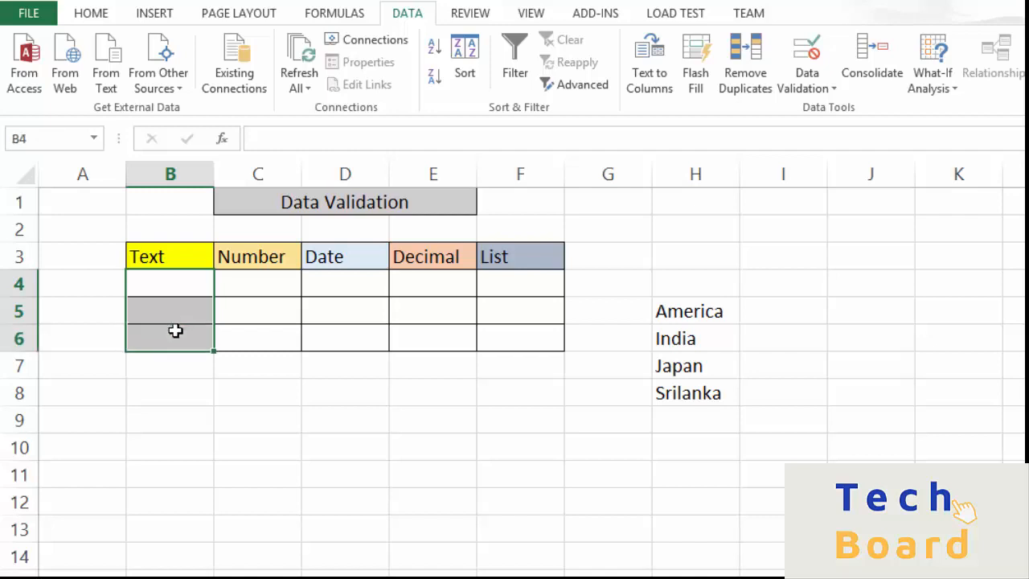
{"action": "left_click", "coordinate": [829, 90]}
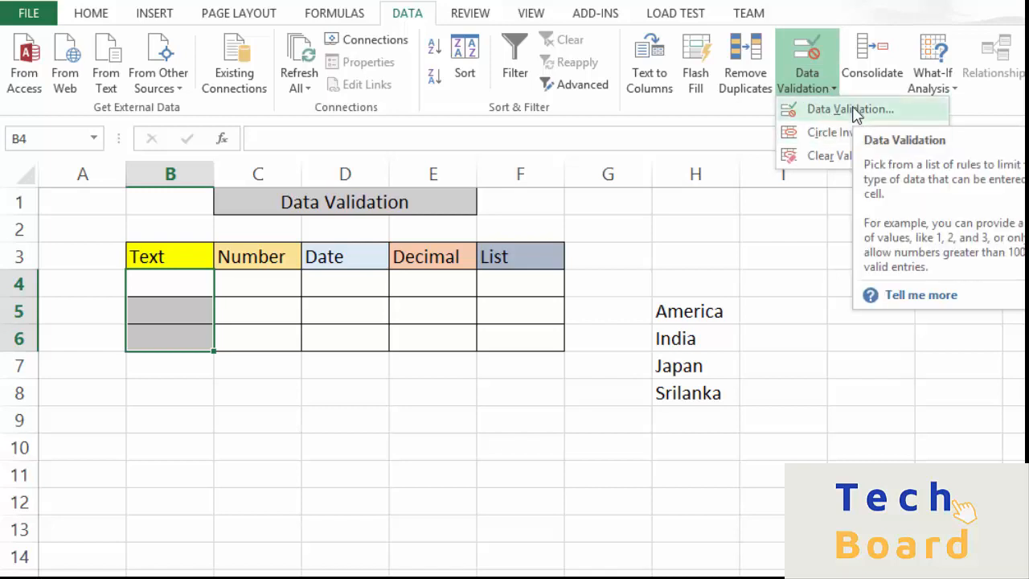
{"action": "left_click", "coordinate": [857, 111]}
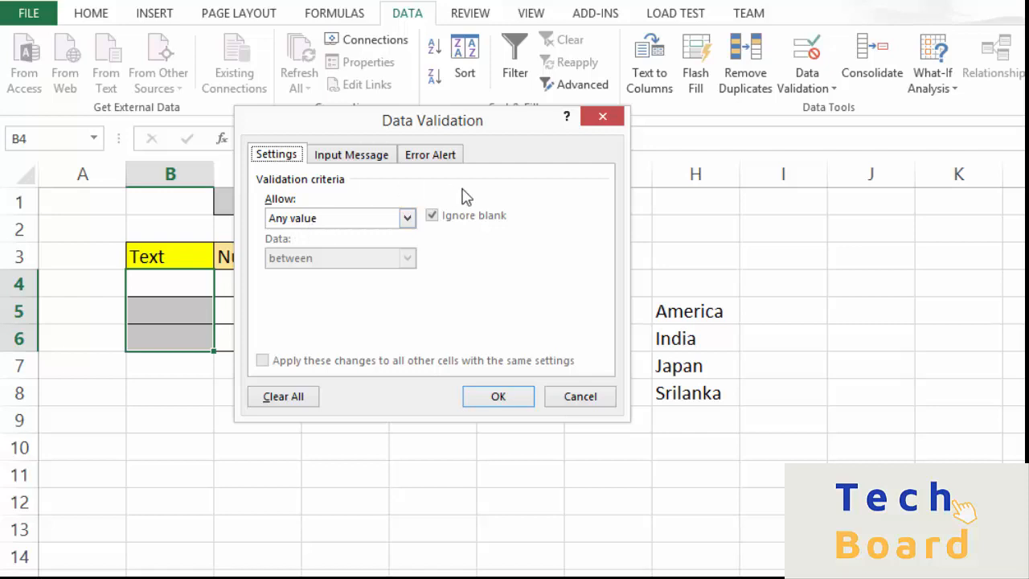
{"action": "left_click", "coordinate": [403, 223]}
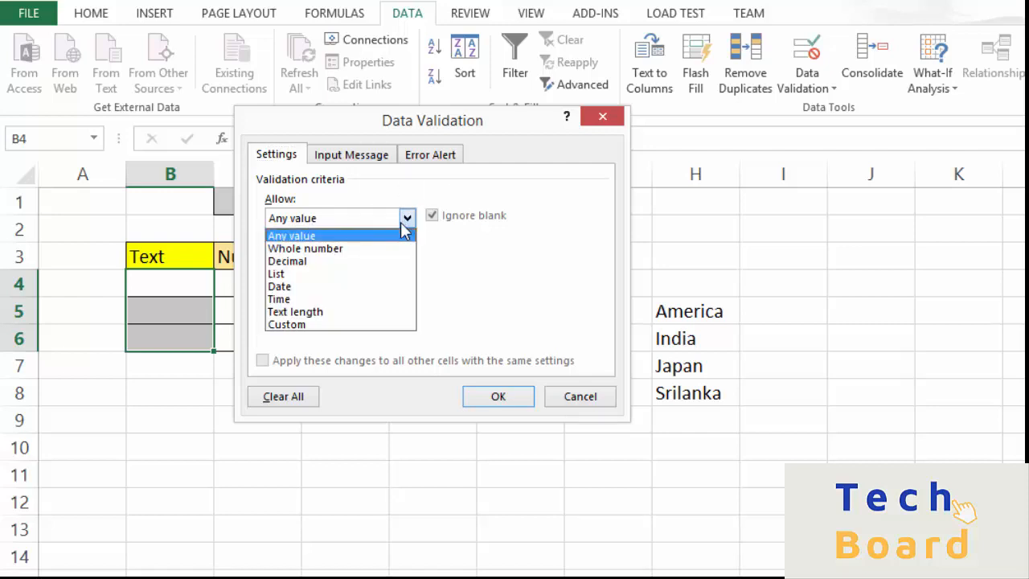
{"action": "left_click", "coordinate": [314, 313]}
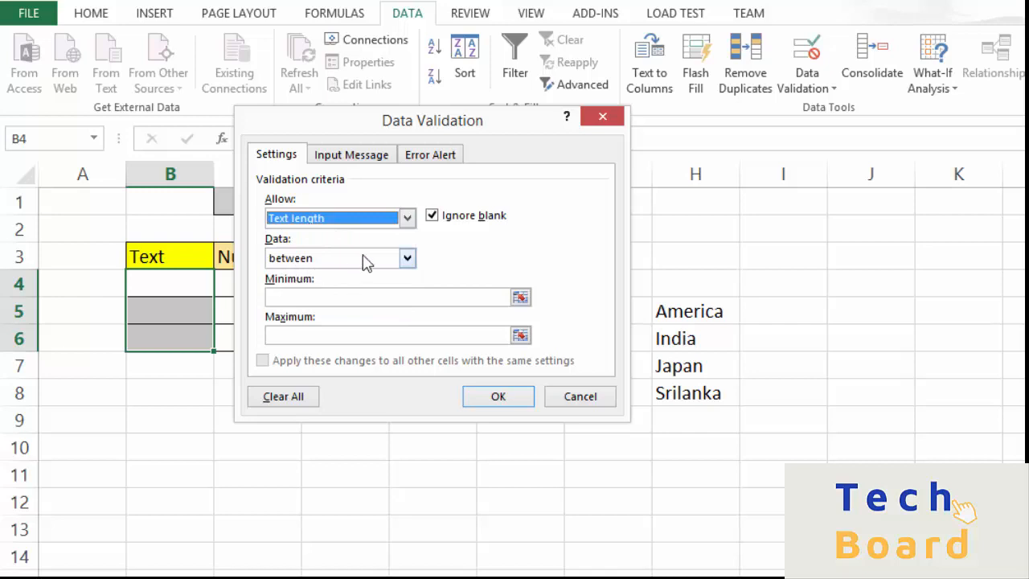
Step: Limit the text length to between 1 and 10, turn off Ignore blank, and apply the validation rule
{"action": "left_click", "coordinate": [407, 258]}
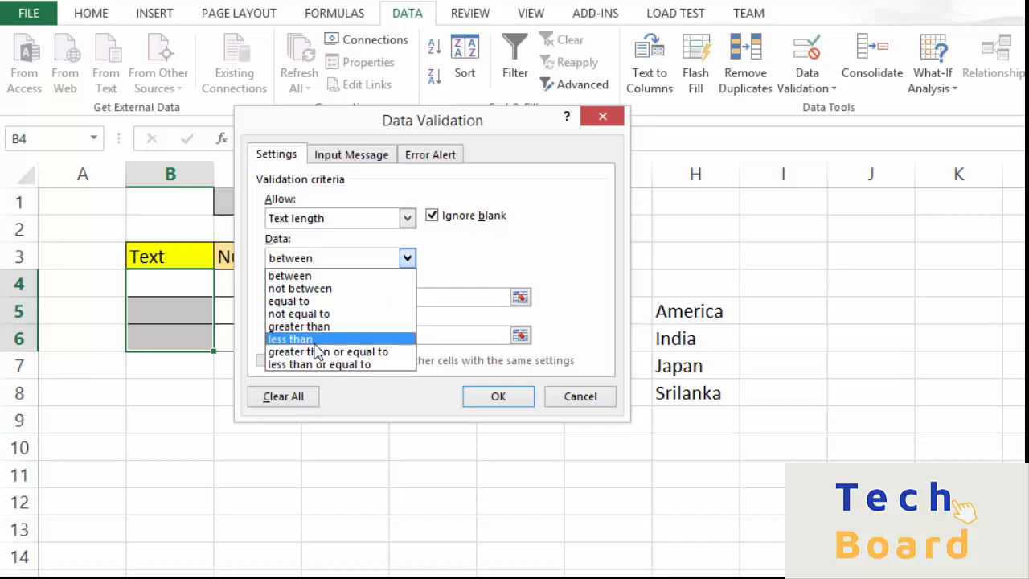
{"action": "left_click", "coordinate": [459, 254]}
{"action": "left_click", "coordinate": [326, 297]}
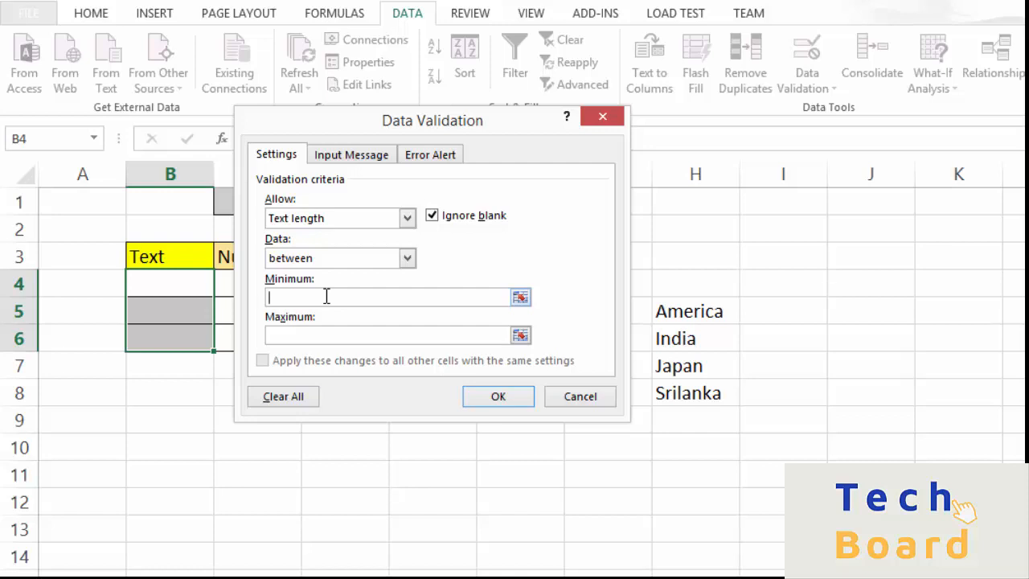
{"action": "type", "text": "1"}
{"action": "left_click", "coordinate": [314, 337]}
{"action": "type", "text": "10"}
{"action": "left_click", "coordinate": [432, 217]}
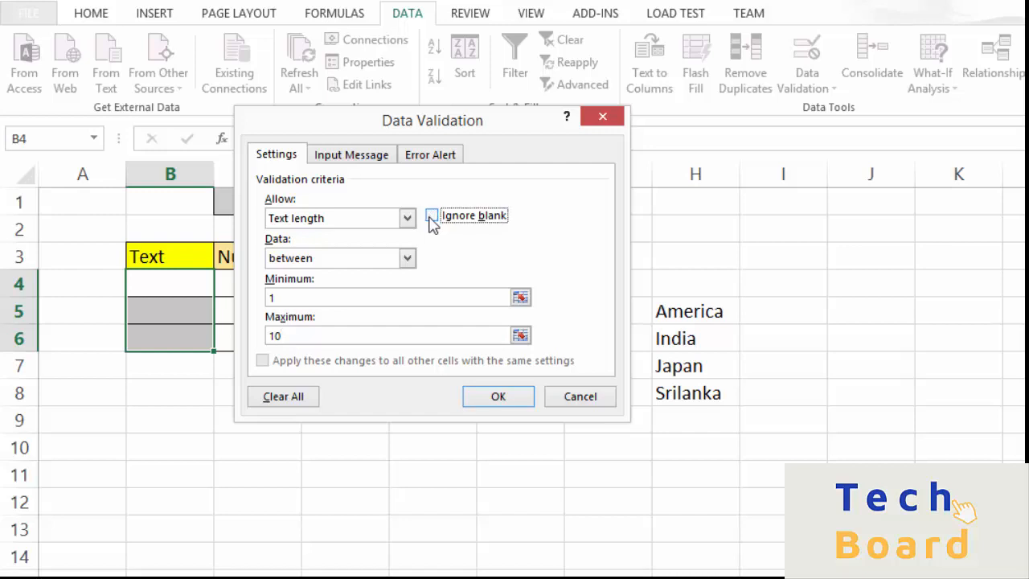
{"action": "left_click", "coordinate": [484, 399]}
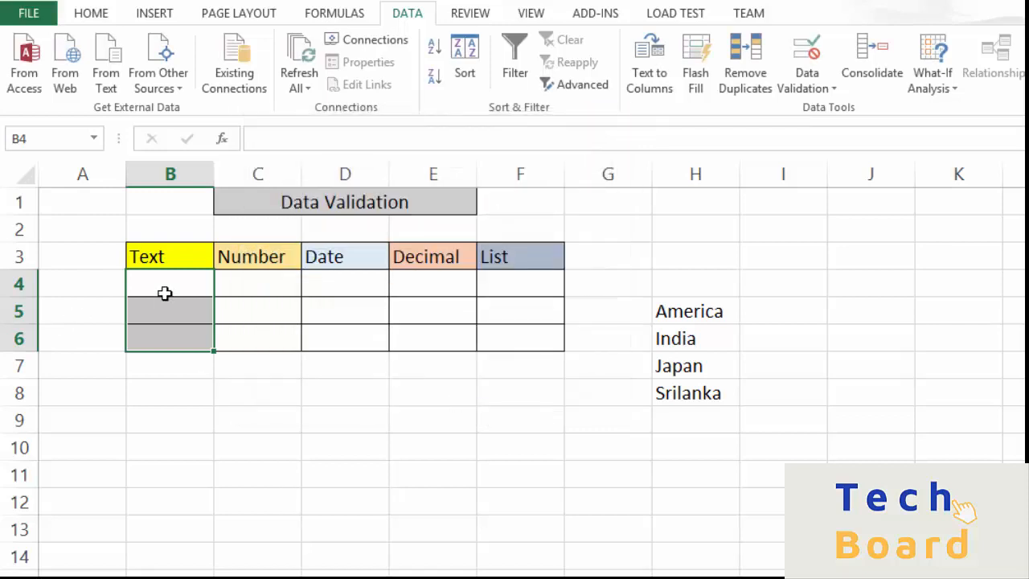
Step: Enter the sample text "hjg" in cell B4 of the Text column
{"action": "left_click", "coordinate": [163, 287]}
{"action": "double_click", "coordinate": [162, 287]}
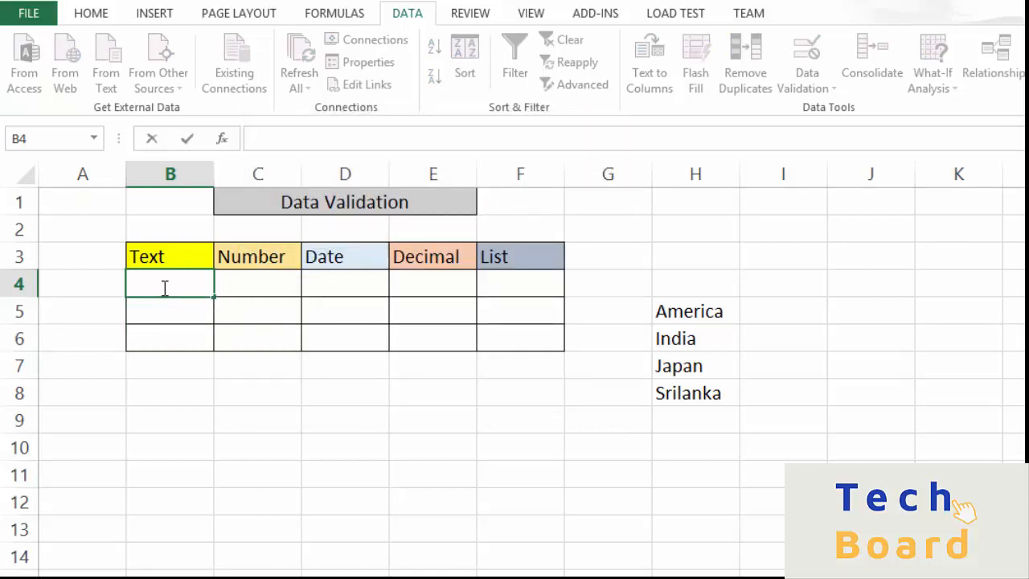
{"action": "type", "text": "hjg"}
{"action": "key", "text": "Return"}
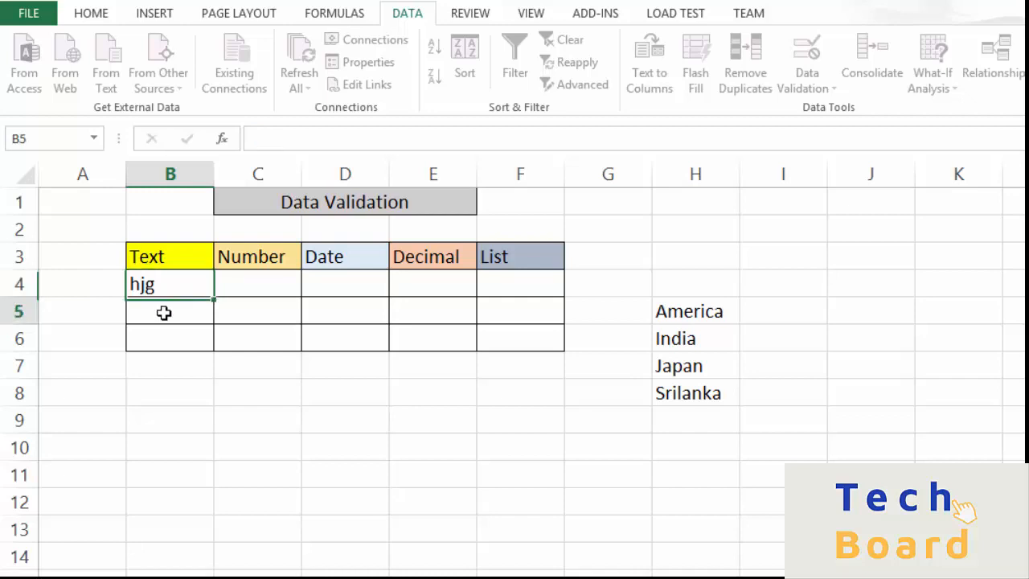
Step: Test the length limit in cell B5 with "poiujhnmythg" and replace that entry with "ghj"
{"action": "double_click", "coordinate": [158, 313]}
{"action": "type", "text": "po"}
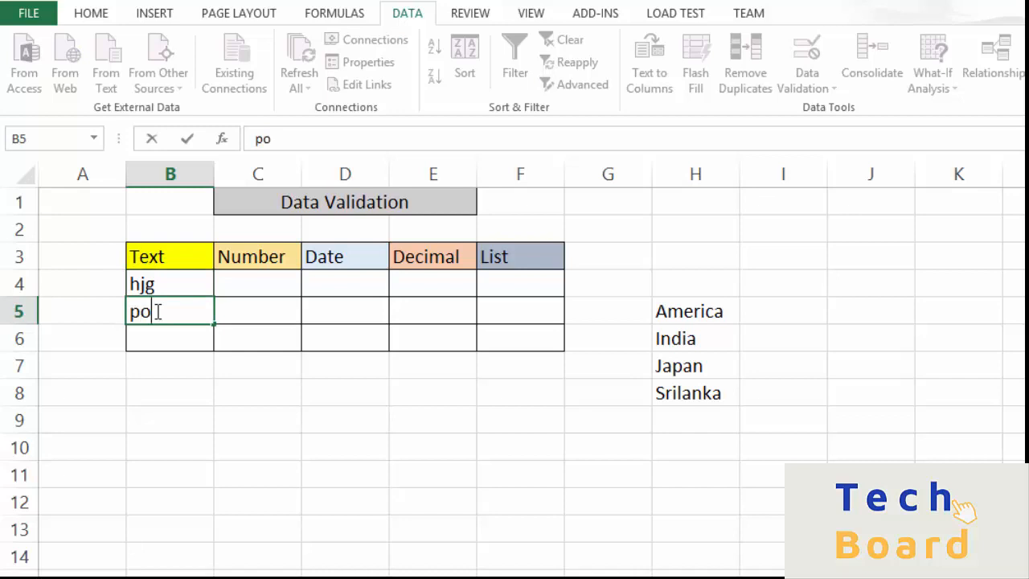
{"action": "type", "text": "iujhnm"}
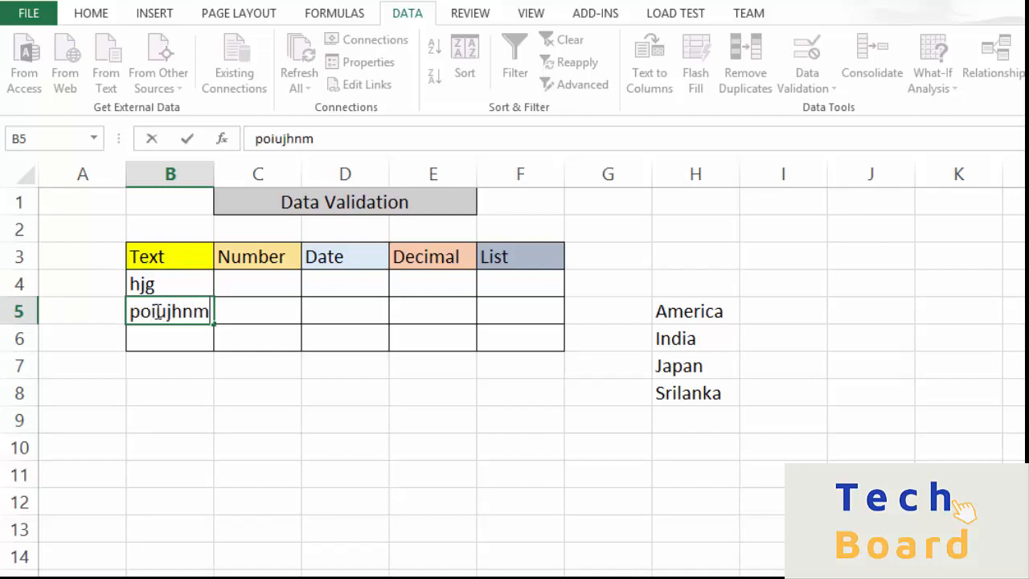
{"action": "type", "text": "ythg"}
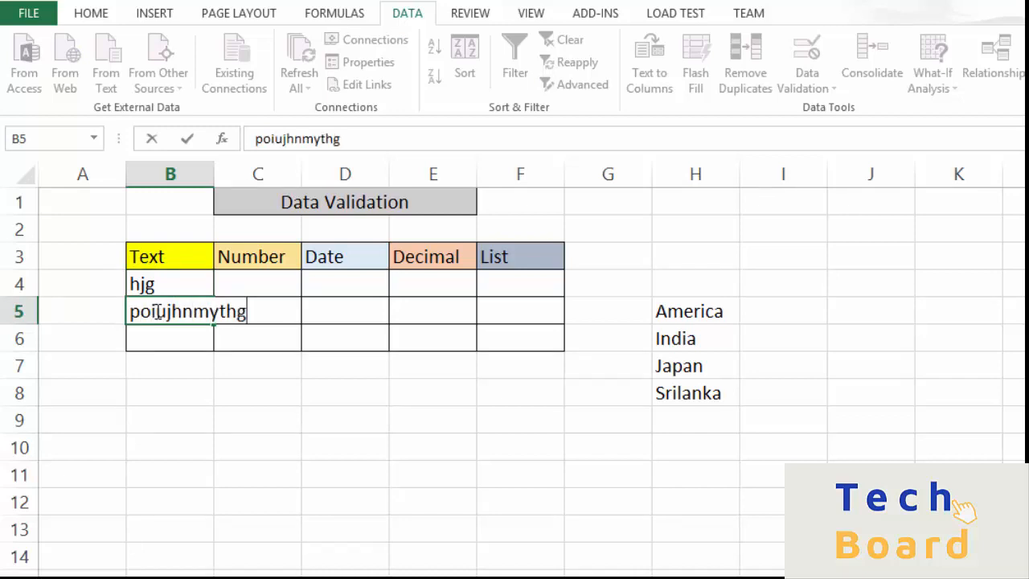
{"action": "key", "text": "Return"}
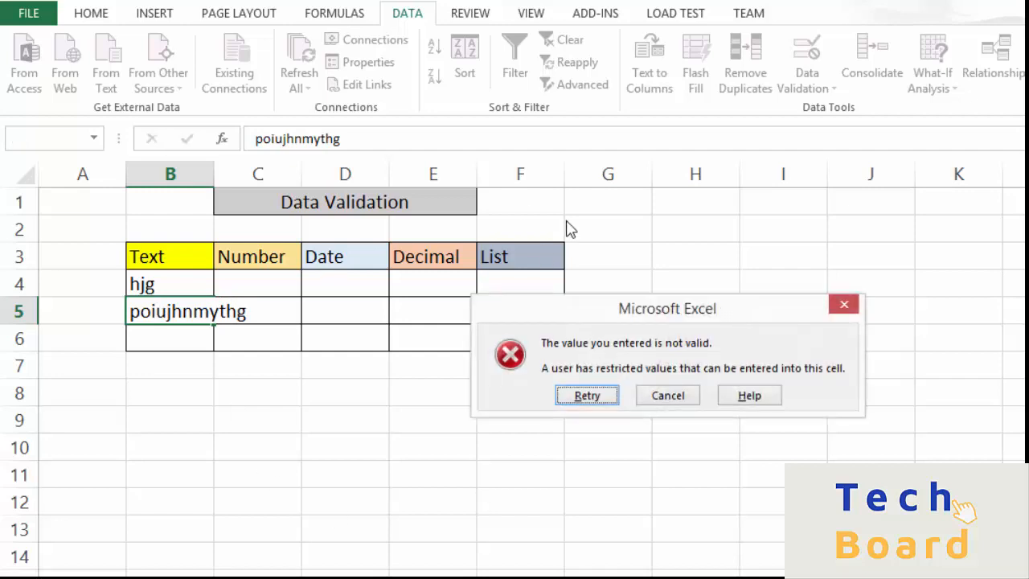
{"action": "left_click_drag", "start_coordinate": [589, 312], "coordinate": [386, 267]}
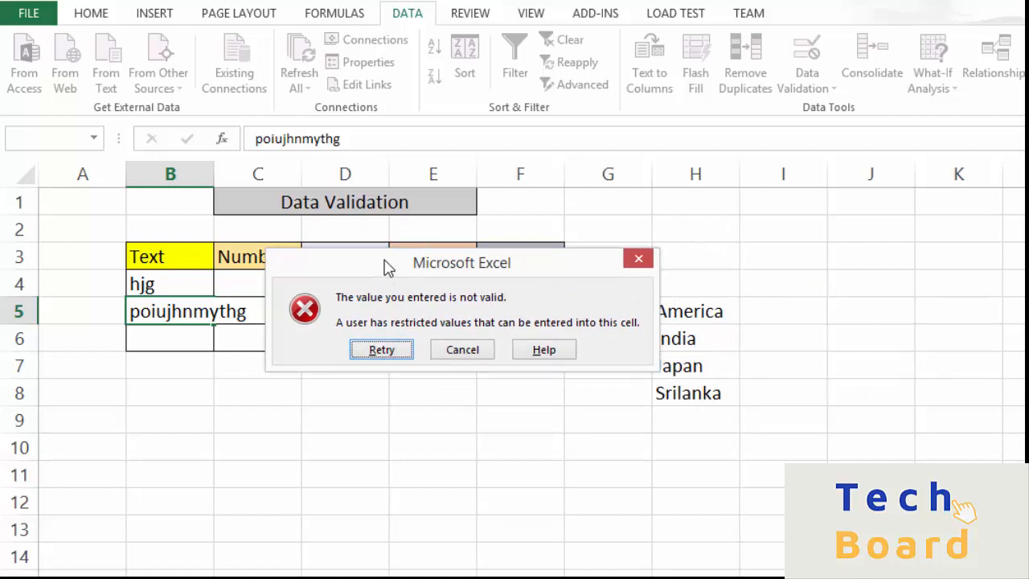
{"action": "left_click", "coordinate": [391, 354]}
{"action": "key", "text": "BackSpace"}
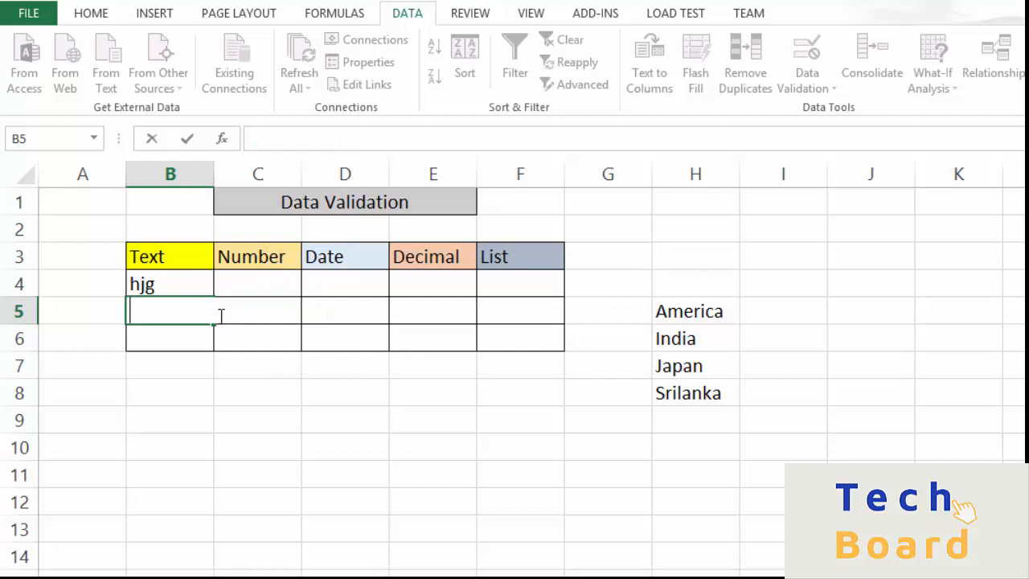
{"action": "type", "text": "ghj"}
{"action": "left_click", "coordinate": [171, 336]}
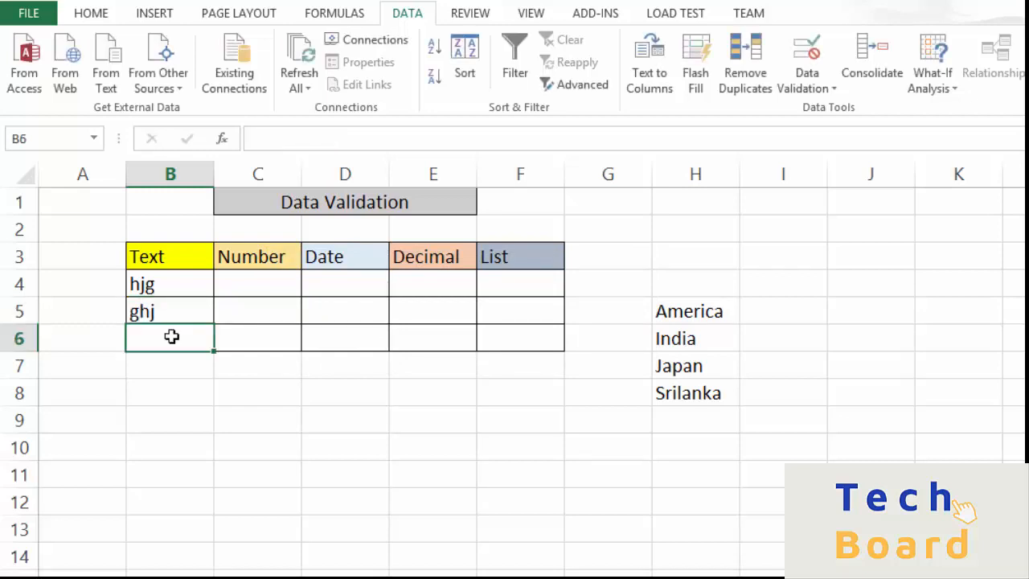
Step: Test leaving cell B6 blank after clearing its draft text, and fill it with "ujjj" instead
{"action": "double_click", "coordinate": [172, 336]}
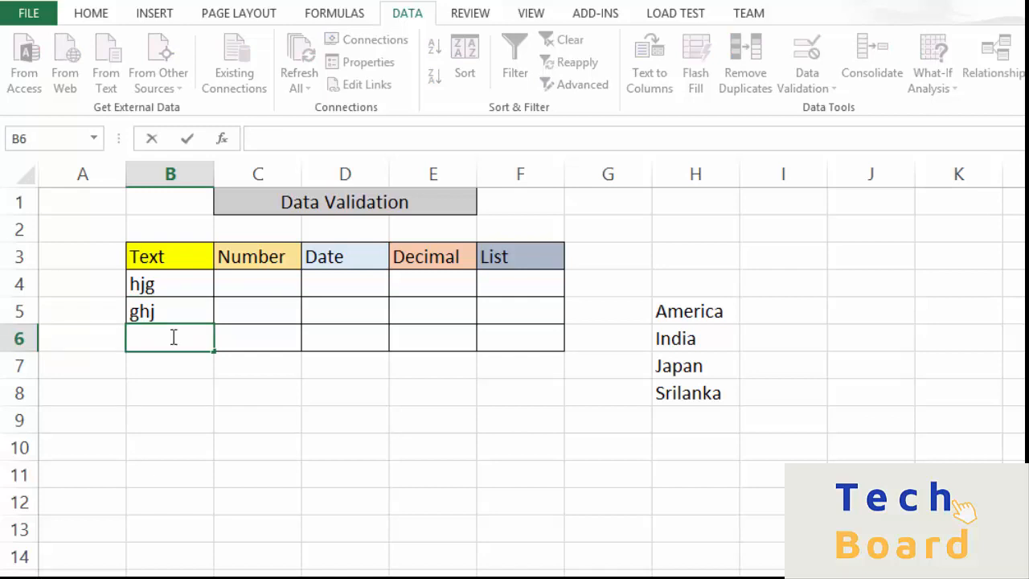
{"action": "type", "text": "ijkl"}
{"action": "key", "text": "BackSpace"}
{"action": "key", "text": "BackSpace"}
{"action": "key", "text": "BackSpace"}
{"action": "key", "text": "BackSpace"}
{"action": "left_click", "coordinate": [204, 368]}
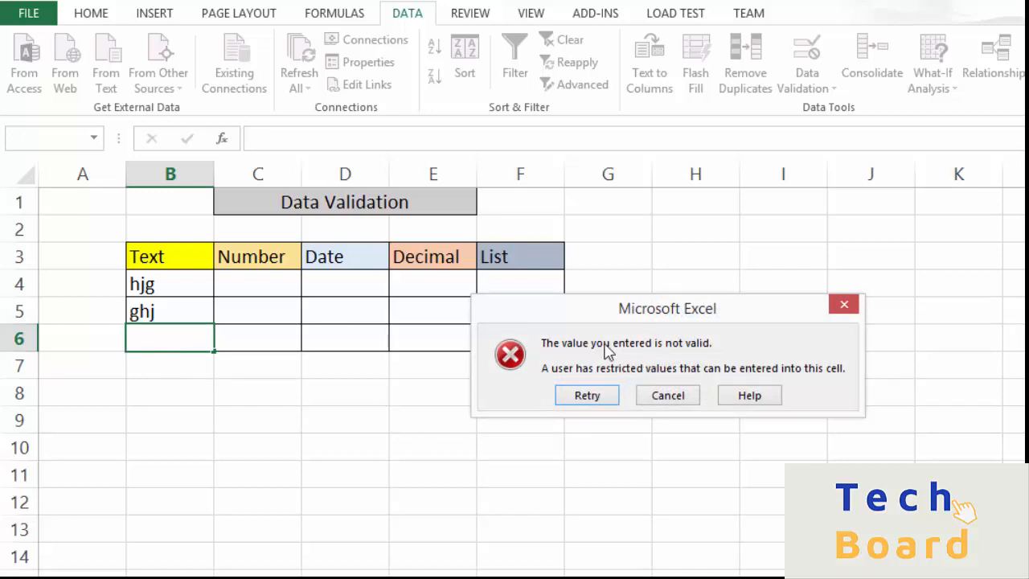
{"action": "left_click", "coordinate": [596, 406]}
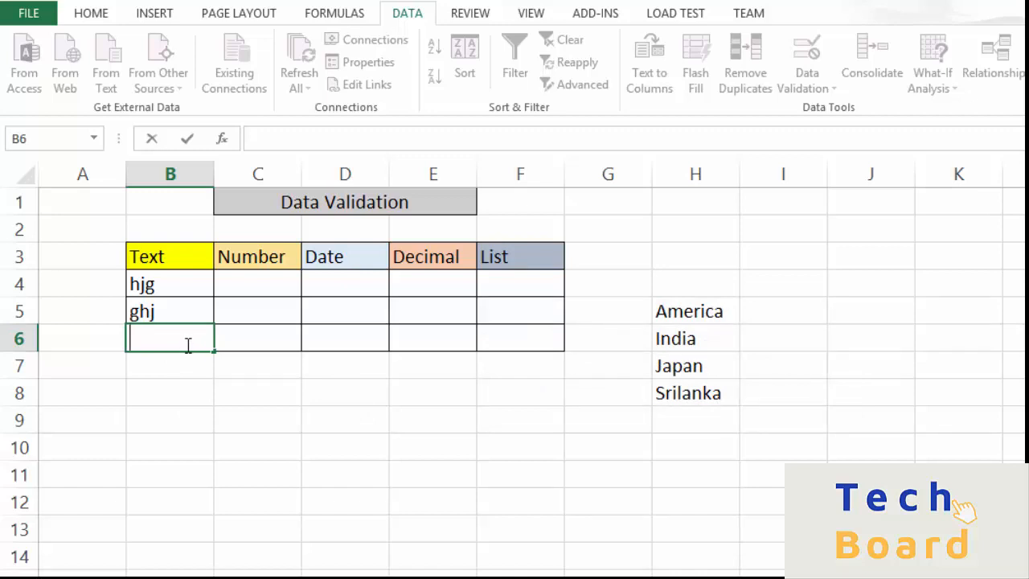
{"action": "type", "text": "ujjj"}
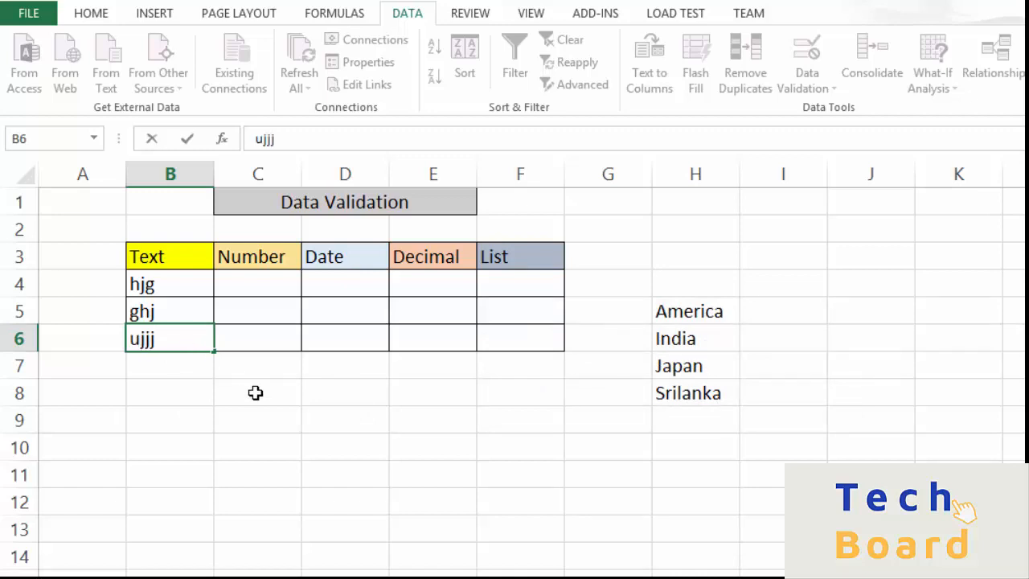
{"action": "left_click", "coordinate": [255, 392]}
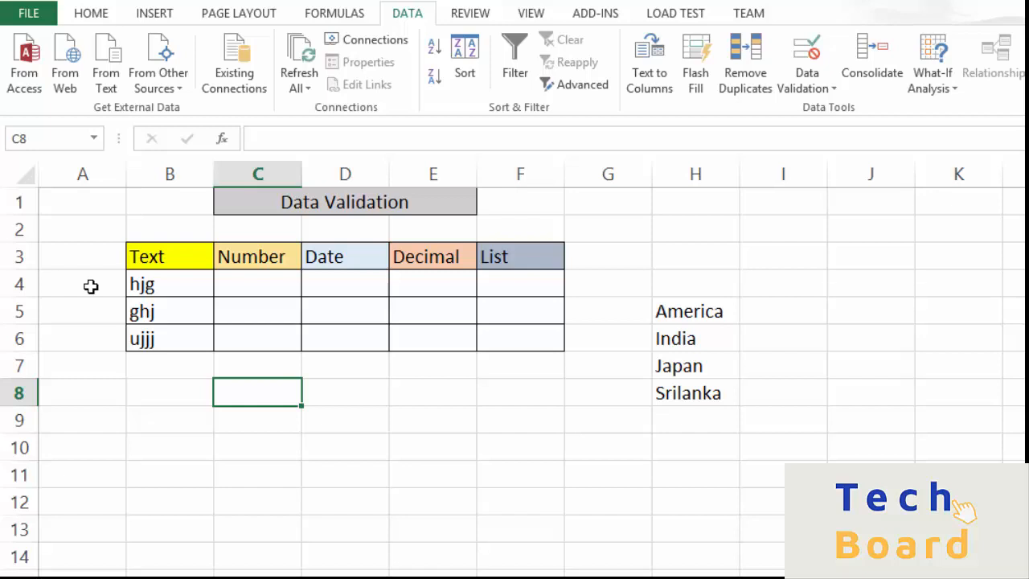
Step: Start a data validation rule for cells C4:C6 of the Number column that allows whole numbers
{"action": "left_click", "coordinate": [243, 284]}
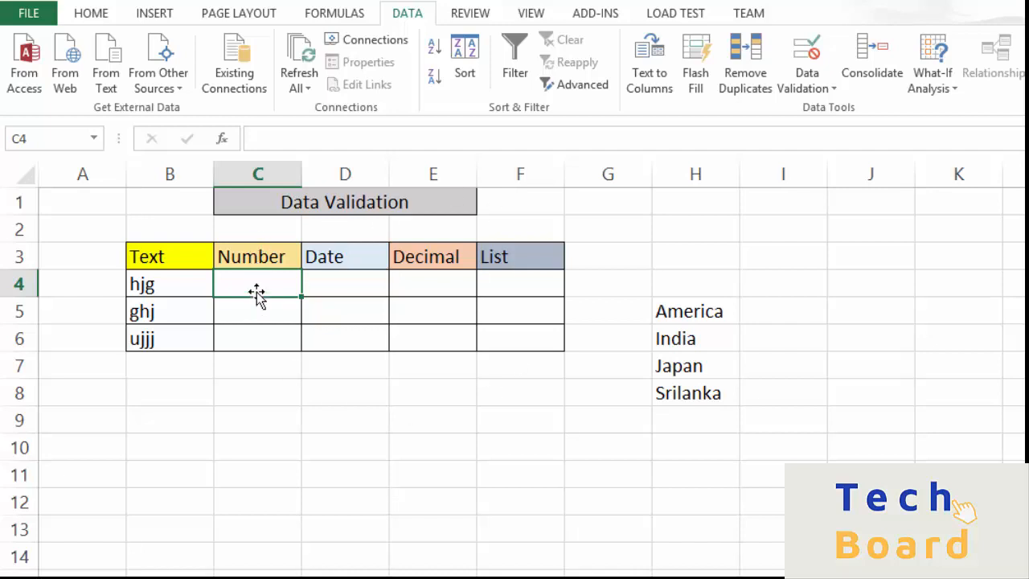
{"action": "left_click_drag", "start_coordinate": [257, 283], "coordinate": [248, 349]}
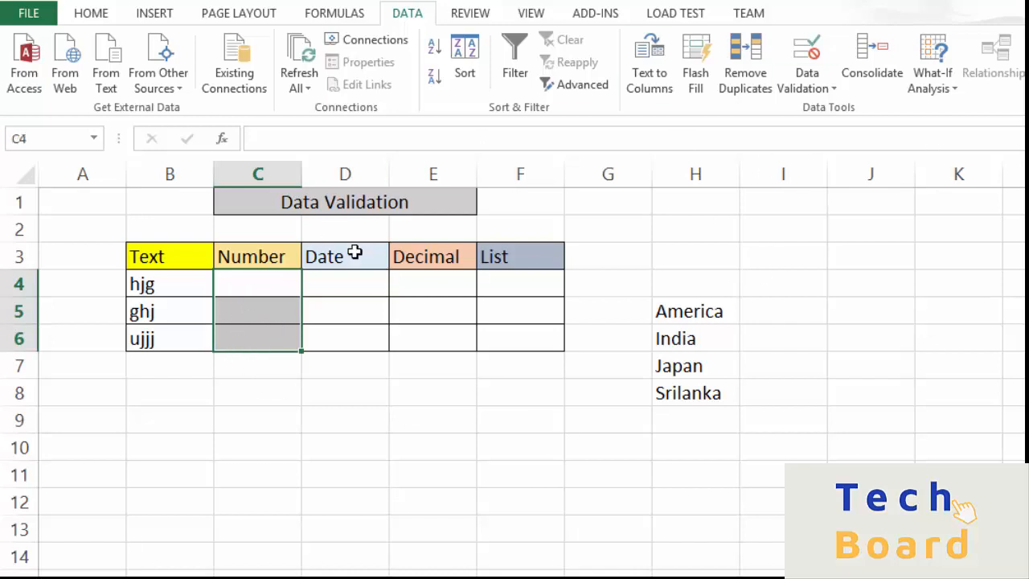
{"action": "left_click", "coordinate": [820, 86]}
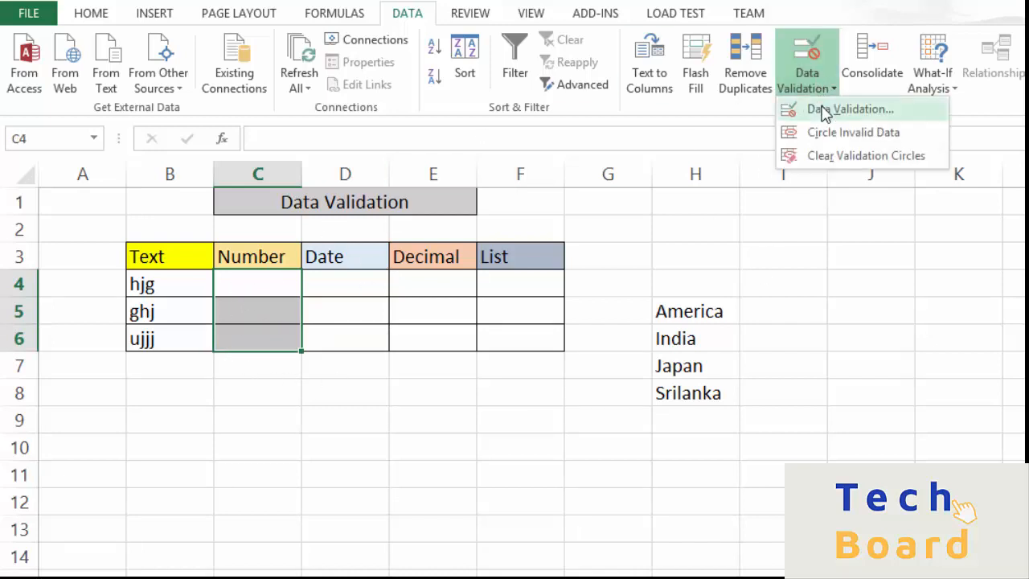
{"action": "left_click", "coordinate": [822, 107]}
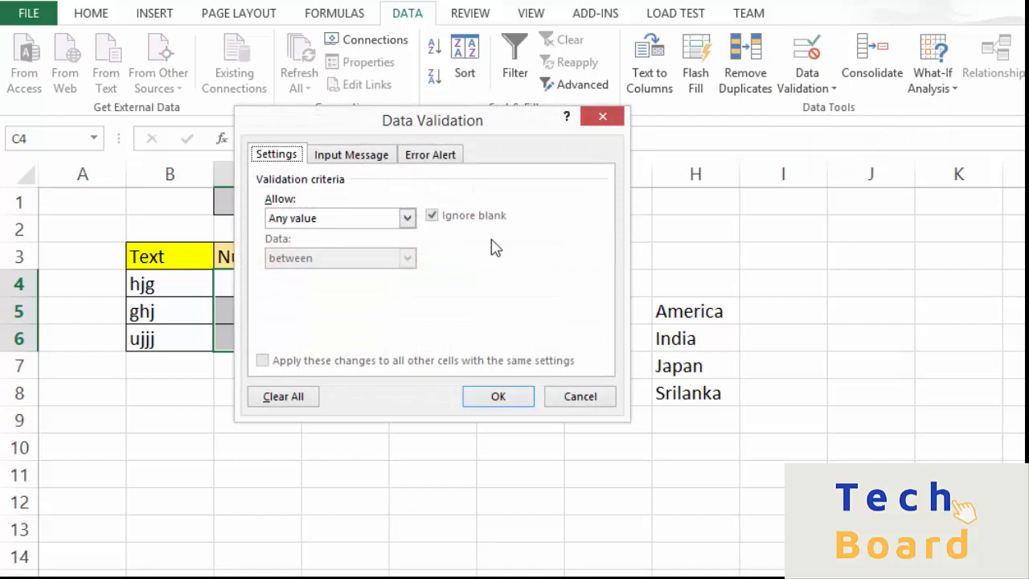
{"action": "left_click", "coordinate": [407, 218]}
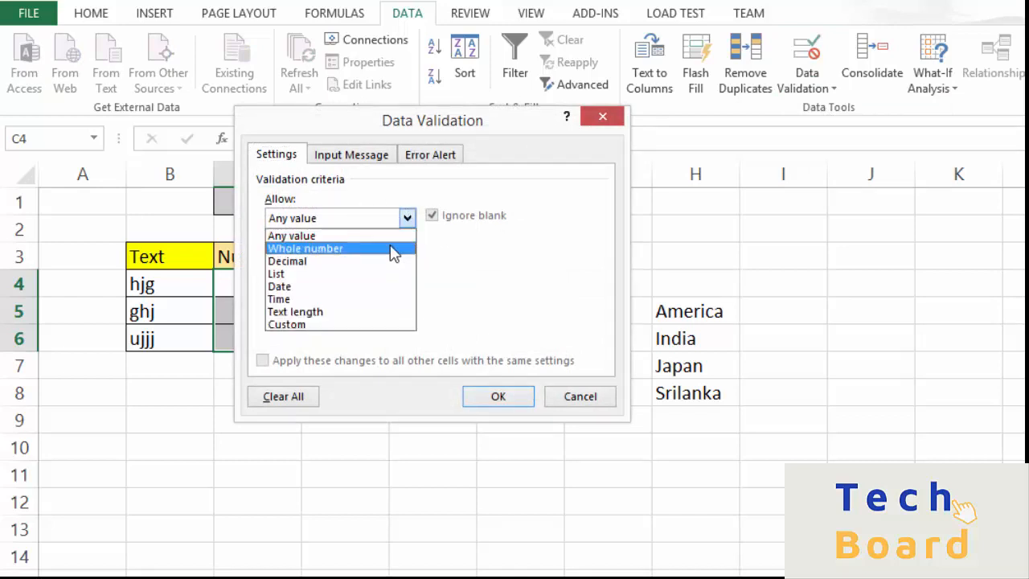
{"action": "left_click", "coordinate": [394, 249]}
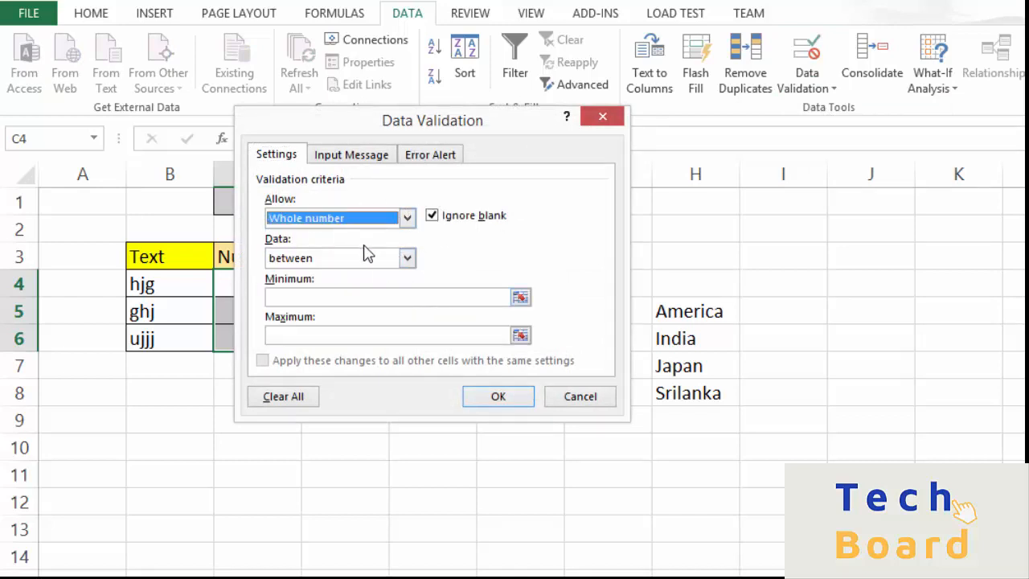
Step: Require the whole number to be equal to 70 and apply the validation rule
{"action": "left_click", "coordinate": [407, 259]}
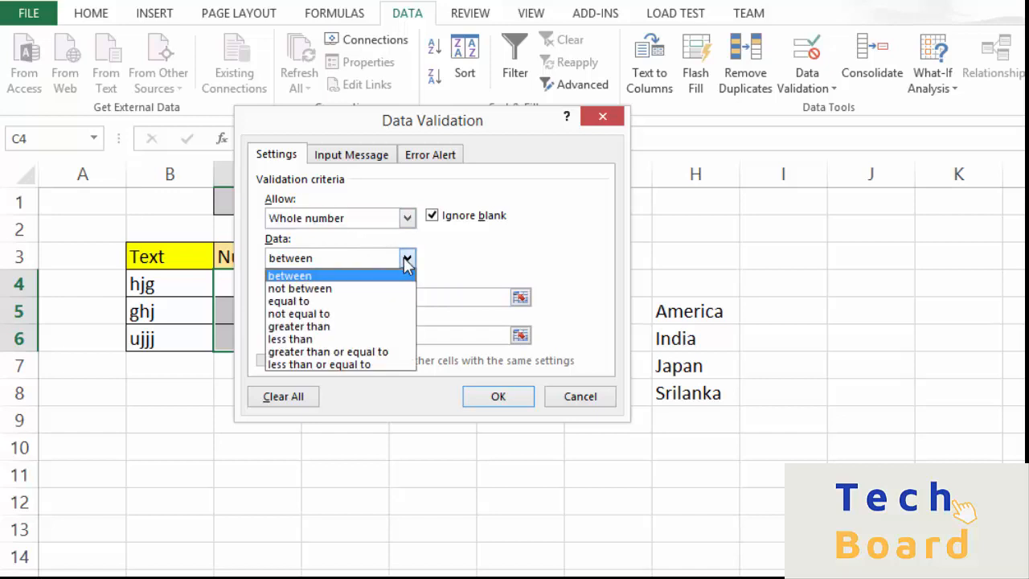
{"action": "left_click", "coordinate": [370, 301]}
{"action": "left_click", "coordinate": [353, 298]}
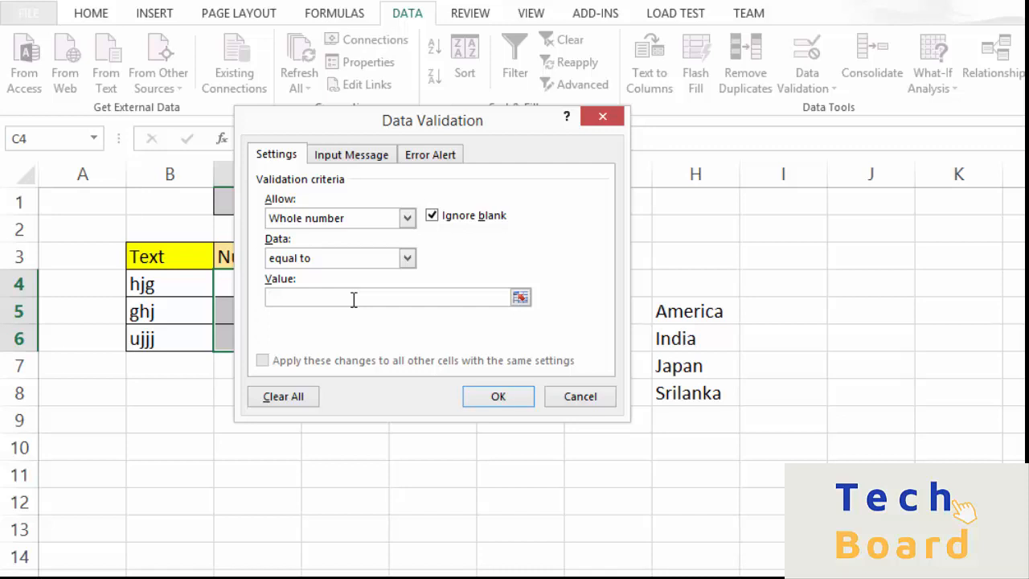
{"action": "type", "text": "70"}
{"action": "left_click", "coordinate": [497, 396]}
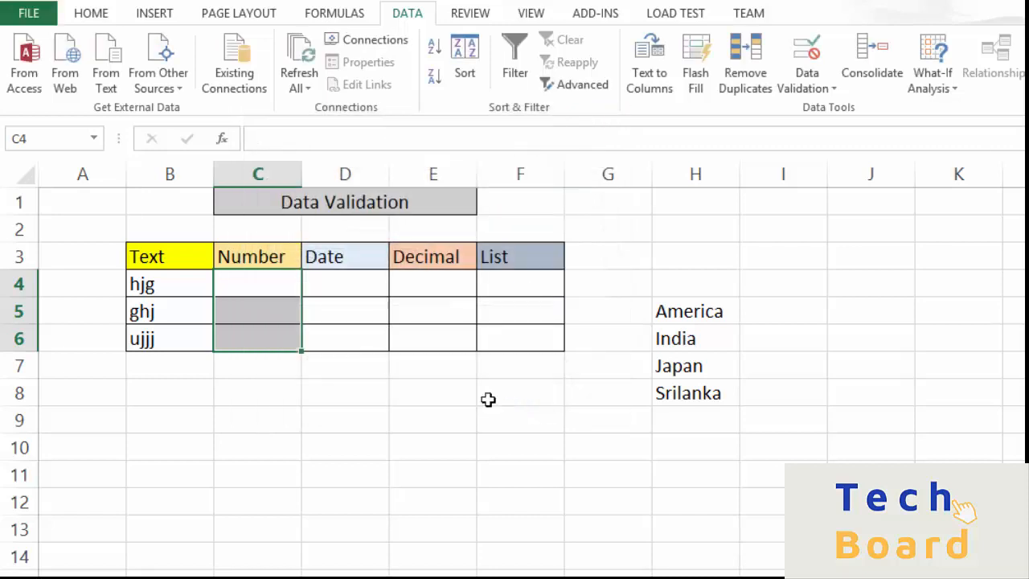
Step: Enter 70 in cell C4 of the Number column
{"action": "left_click", "coordinate": [255, 295]}
{"action": "type", "text": "70"}
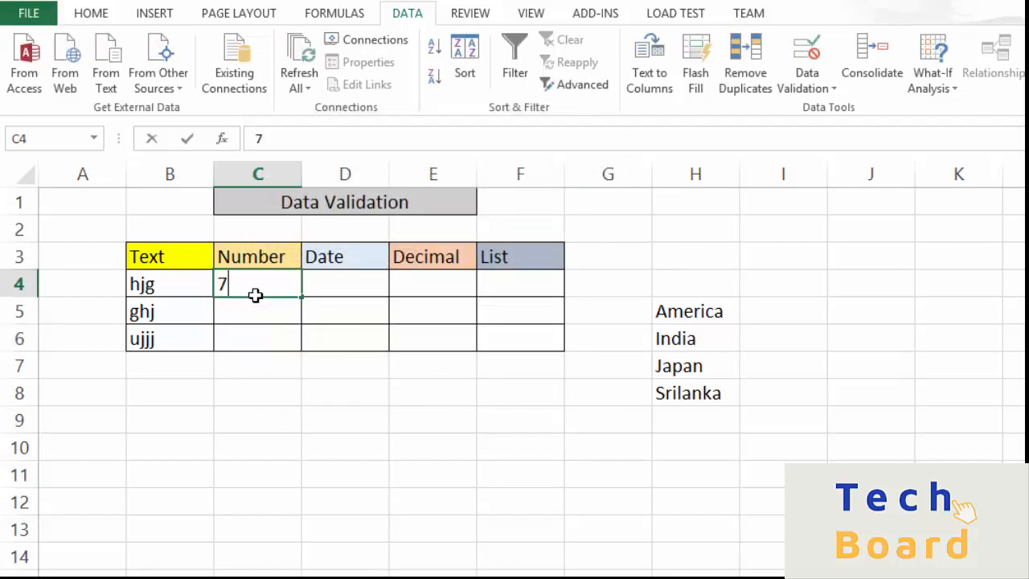
{"action": "left_click", "coordinate": [249, 322]}
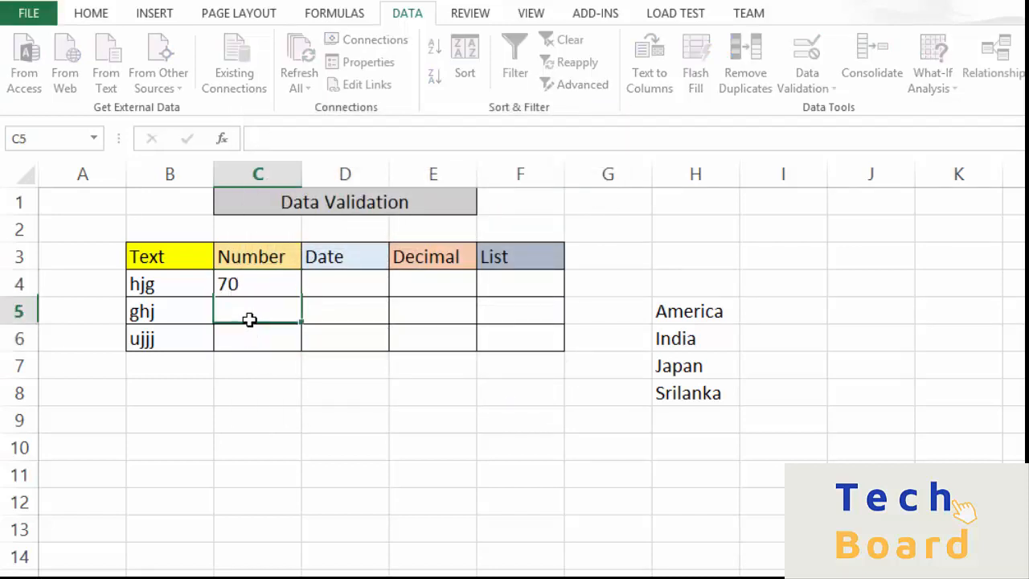
Step: Test the number rule in cell C5 with 71 and replace that entry with 70
{"action": "type", "text": "71"}
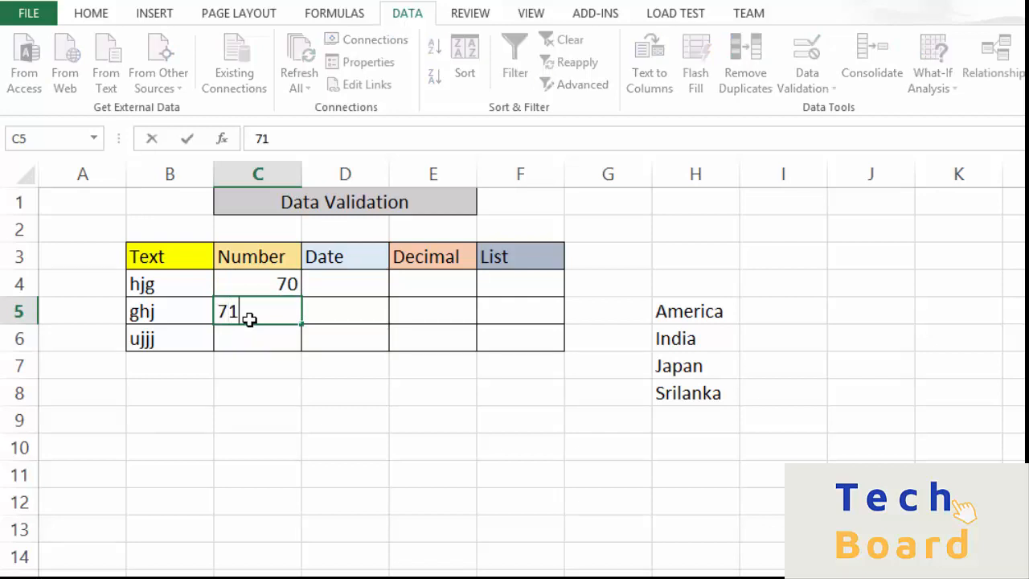
{"action": "key", "text": "Return"}
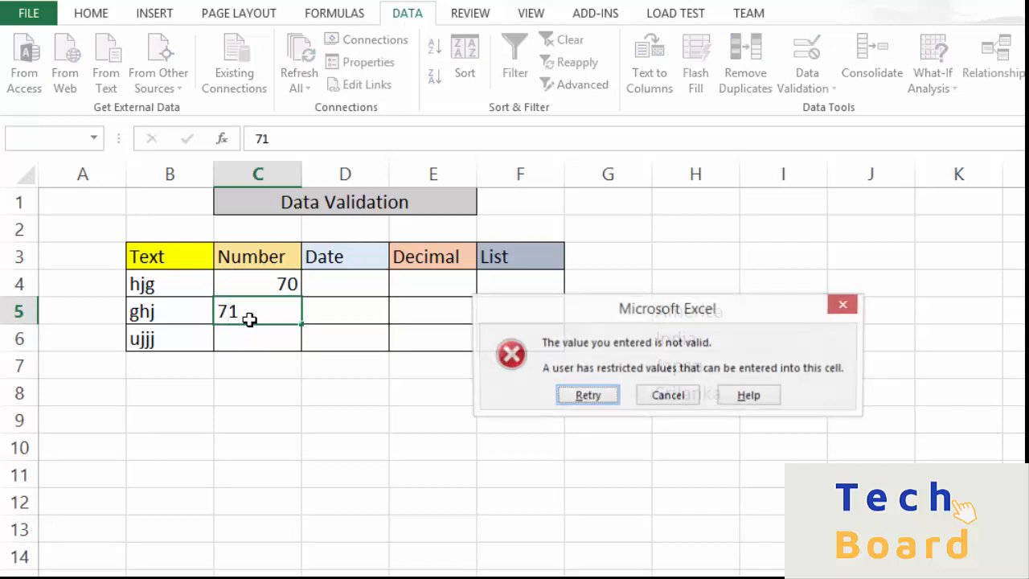
{"action": "left_click", "coordinate": [589, 398]}
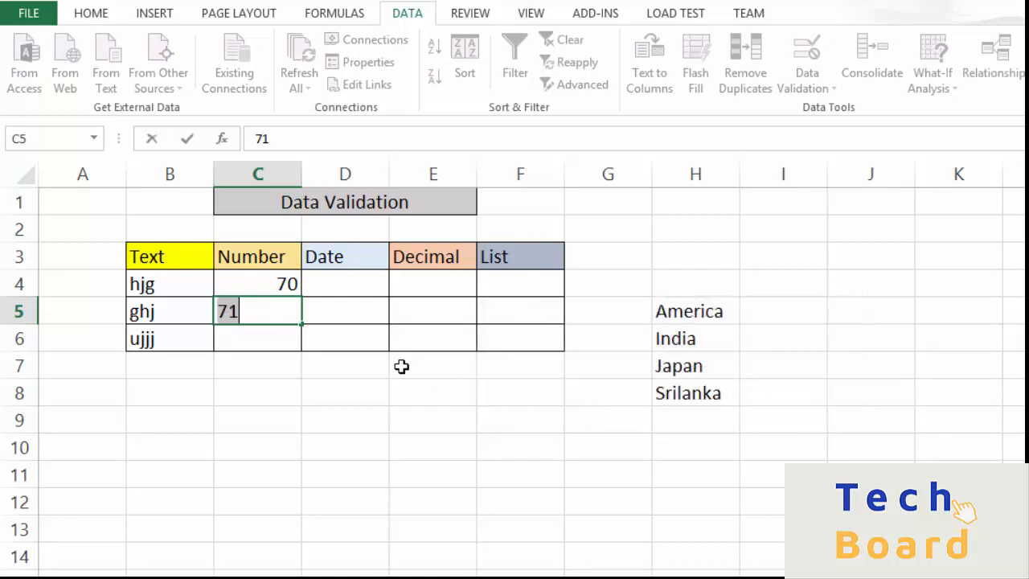
{"action": "left_click", "coordinate": [285, 315]}
{"action": "key", "text": "BackSpace"}
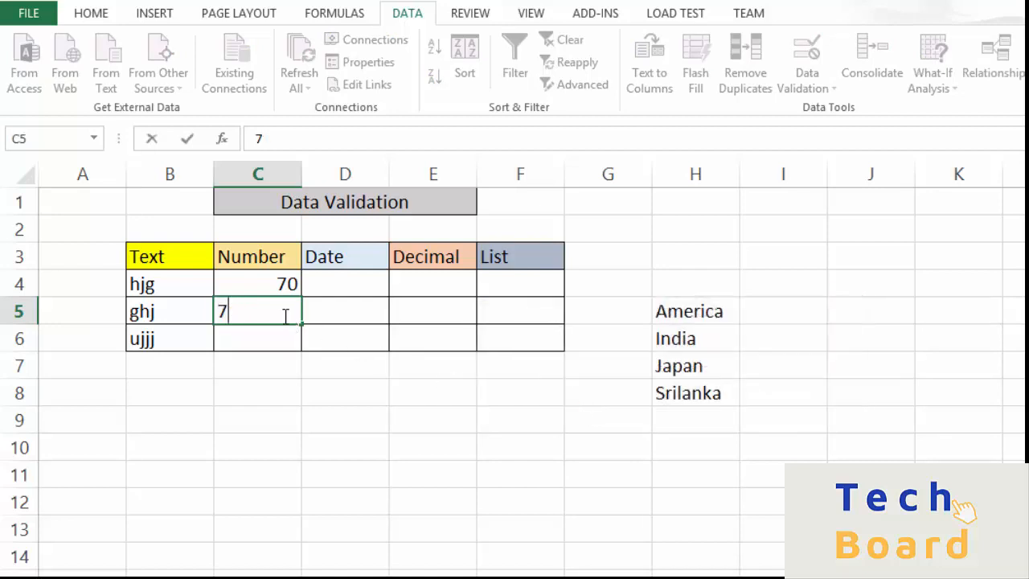
{"action": "type", "text": "0"}
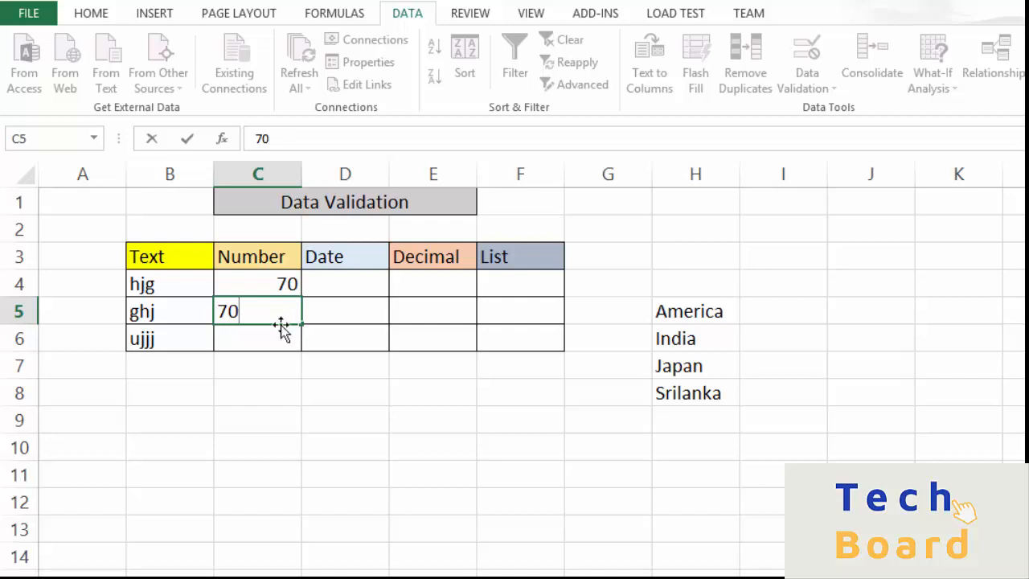
Step: Enter 70 in cell C6 of the Number column
{"action": "left_click", "coordinate": [275, 342]}
{"action": "type", "text": "70"}
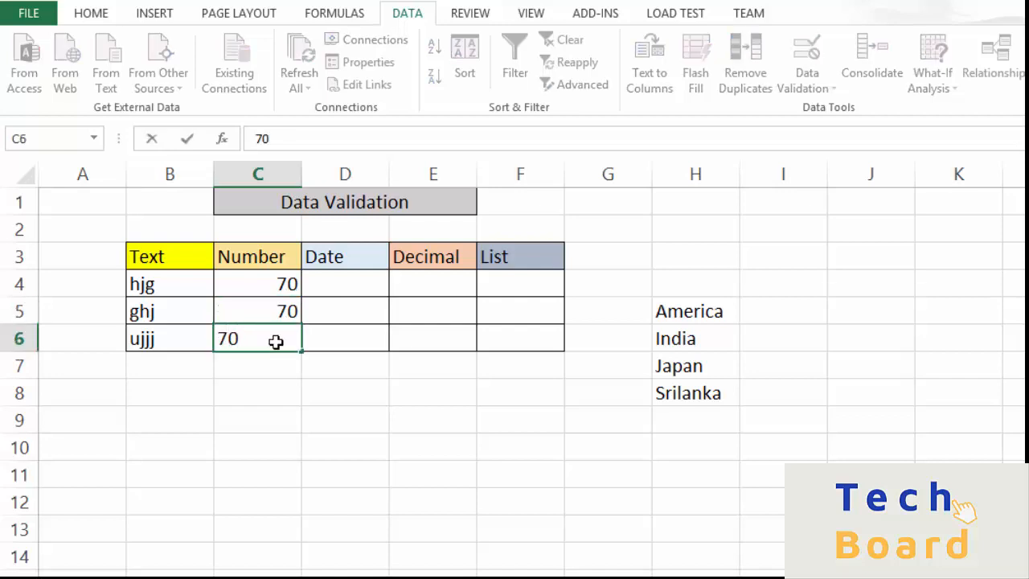
{"action": "key", "text": "Return"}
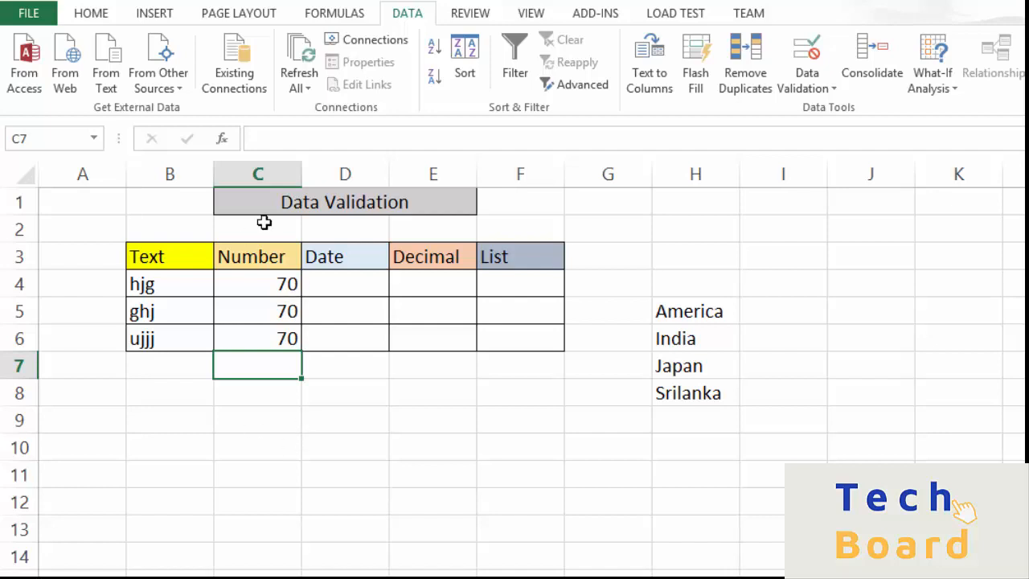
Step: Start a data validation rule for cells D4:D6 of the Date column that allows dates
{"action": "left_click", "coordinate": [333, 291]}
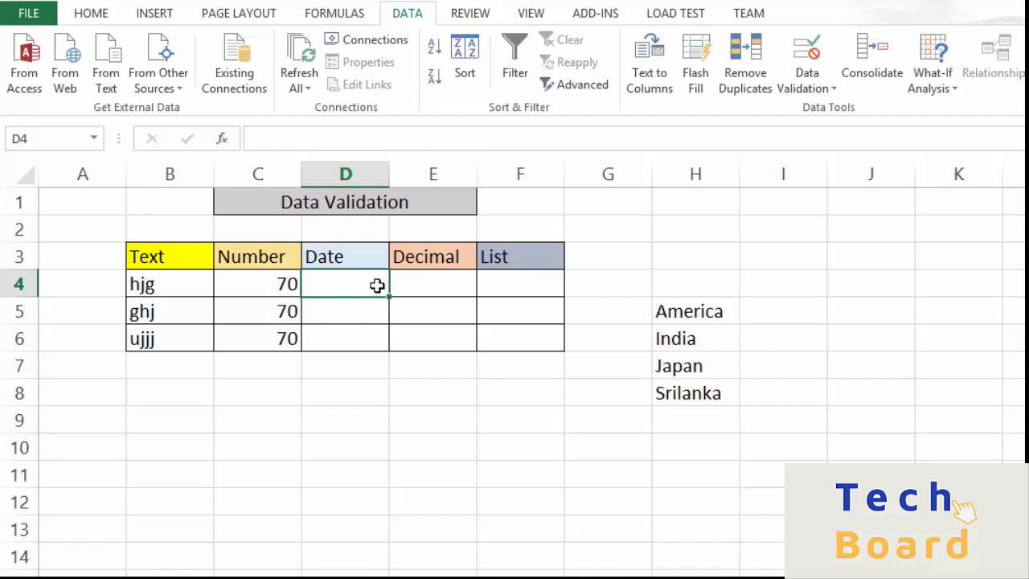
{"action": "left_click_drag", "start_coordinate": [374, 287], "coordinate": [375, 332]}
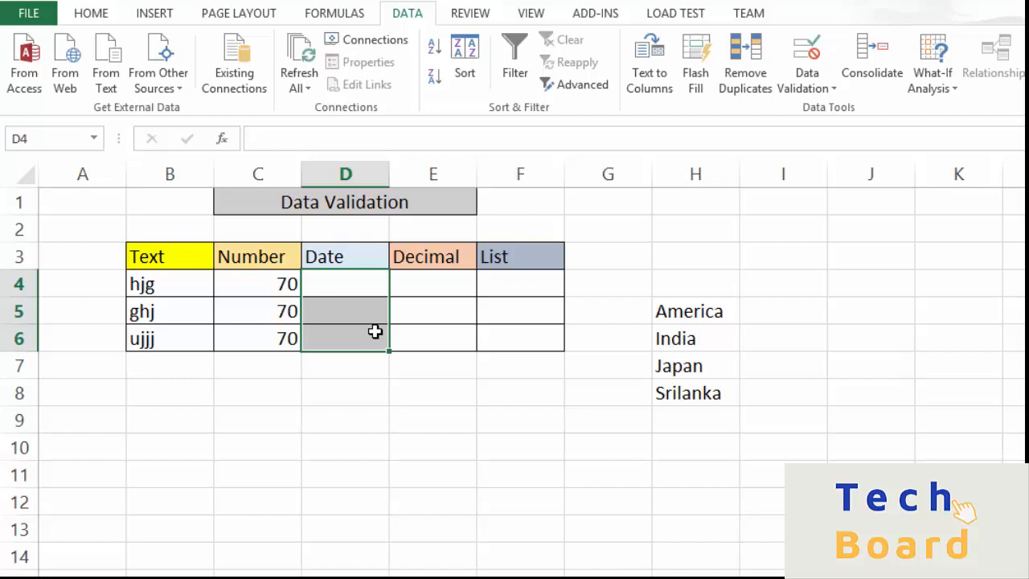
{"action": "left_click", "coordinate": [807, 85]}
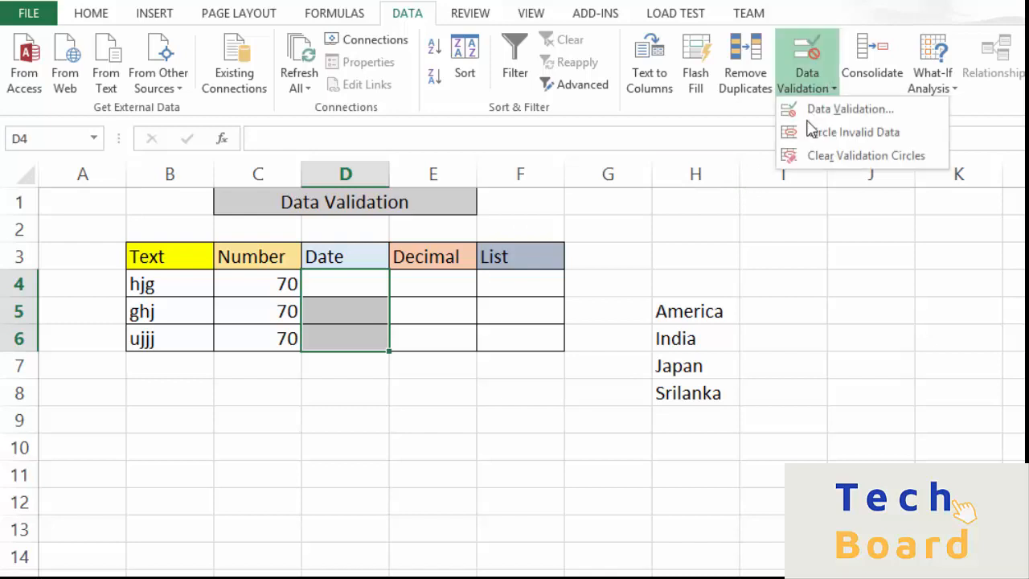
{"action": "left_click", "coordinate": [824, 112]}
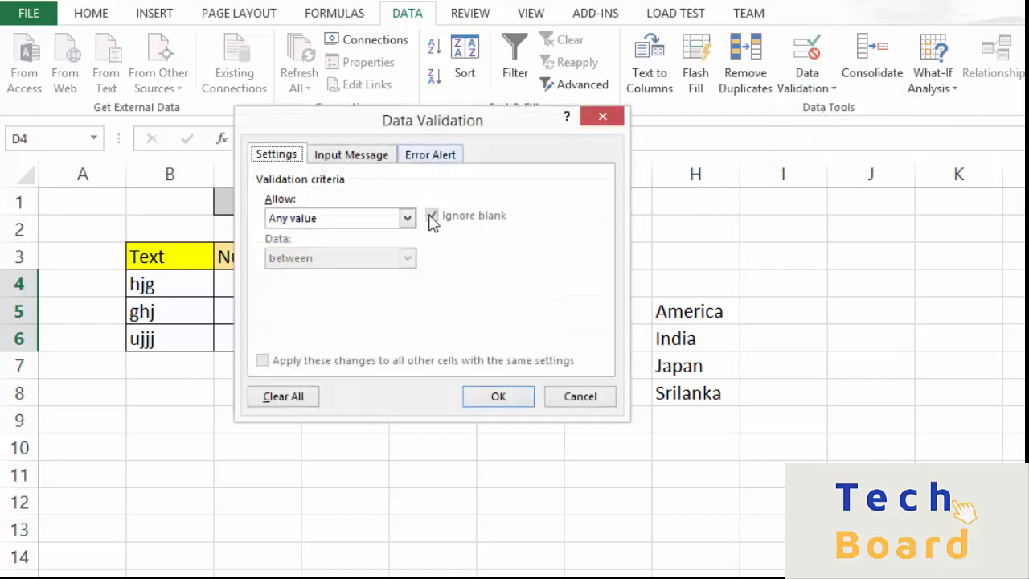
{"action": "left_click", "coordinate": [407, 217]}
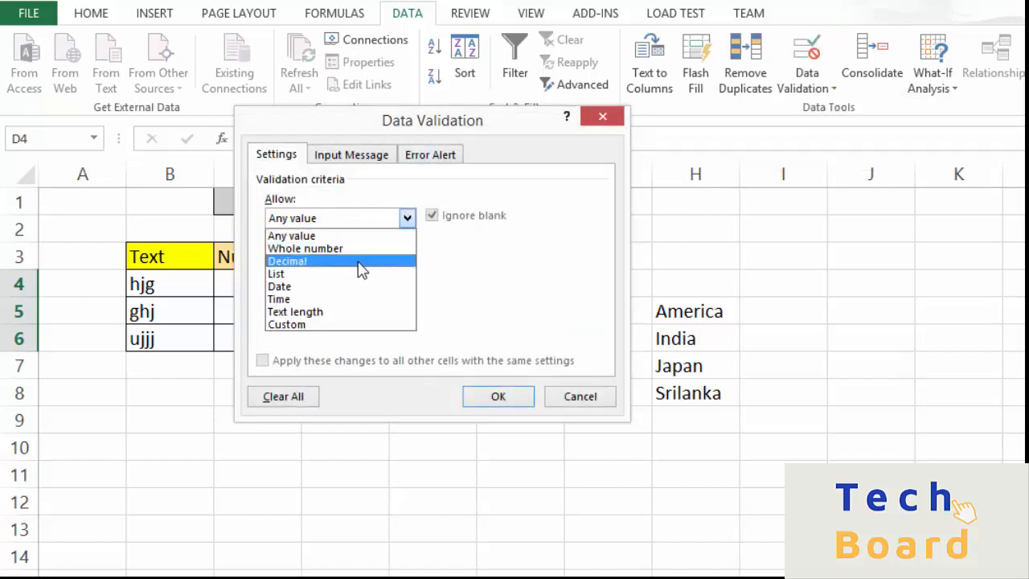
{"action": "left_click", "coordinate": [356, 286]}
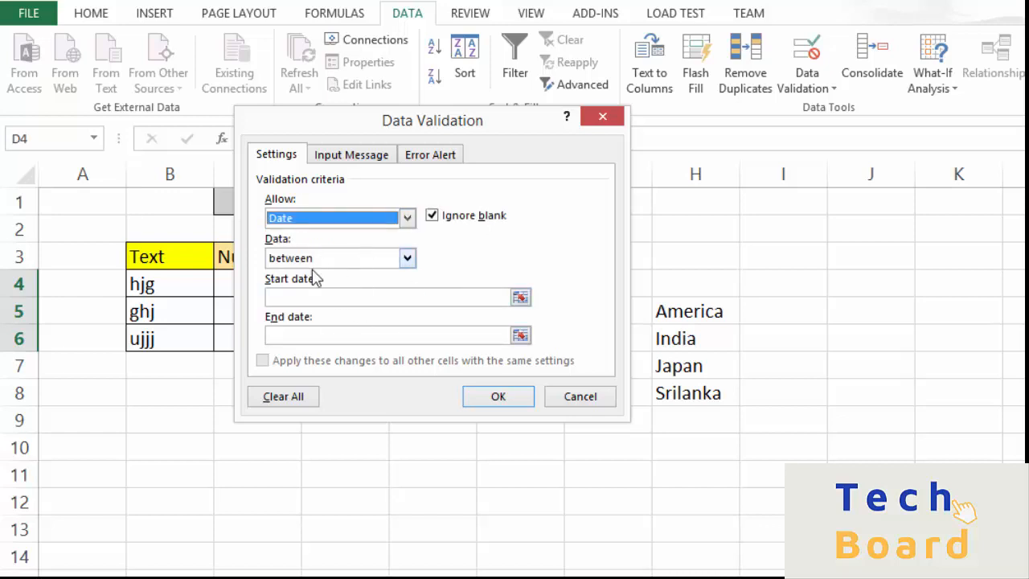
Step: Limit the dates to between 4-04-2019 and 04-05-2019 and apply the validation rule
{"action": "left_click", "coordinate": [313, 297]}
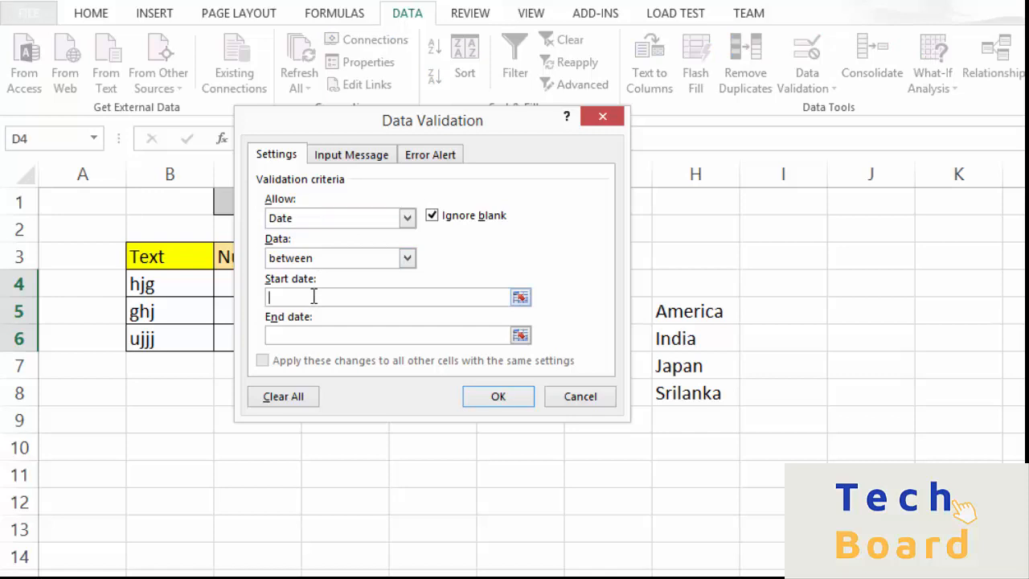
{"action": "type", "text": "4"}
{"action": "type", "text": "-"}
{"action": "type", "text": "04-"}
{"action": "type", "text": "20"}
{"action": "type", "text": "19"}
{"action": "type", "text": "04-"}
{"action": "type", "text": "05"}
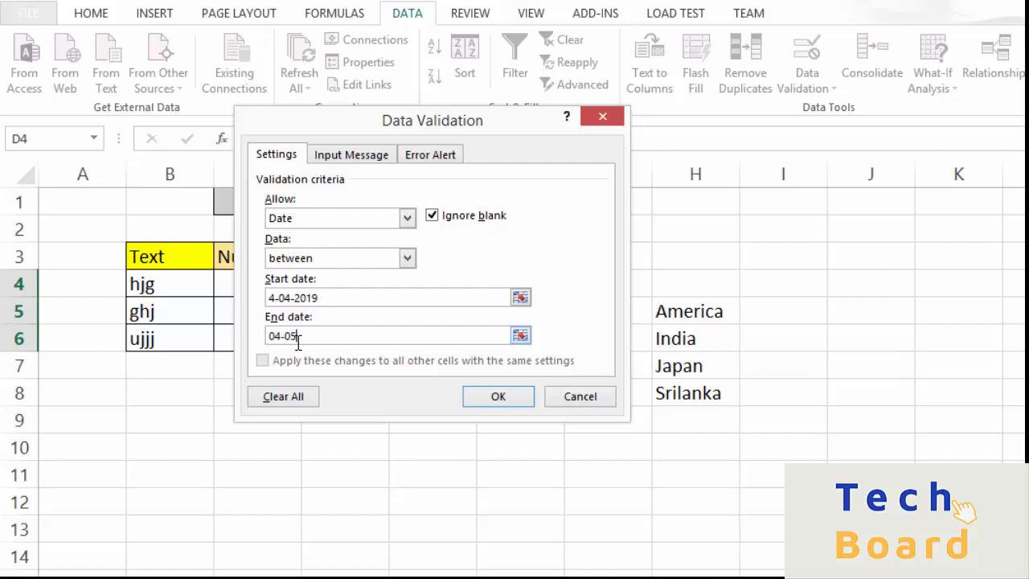
{"action": "type", "text": "-2019"}
{"action": "left_click", "coordinate": [479, 398]}
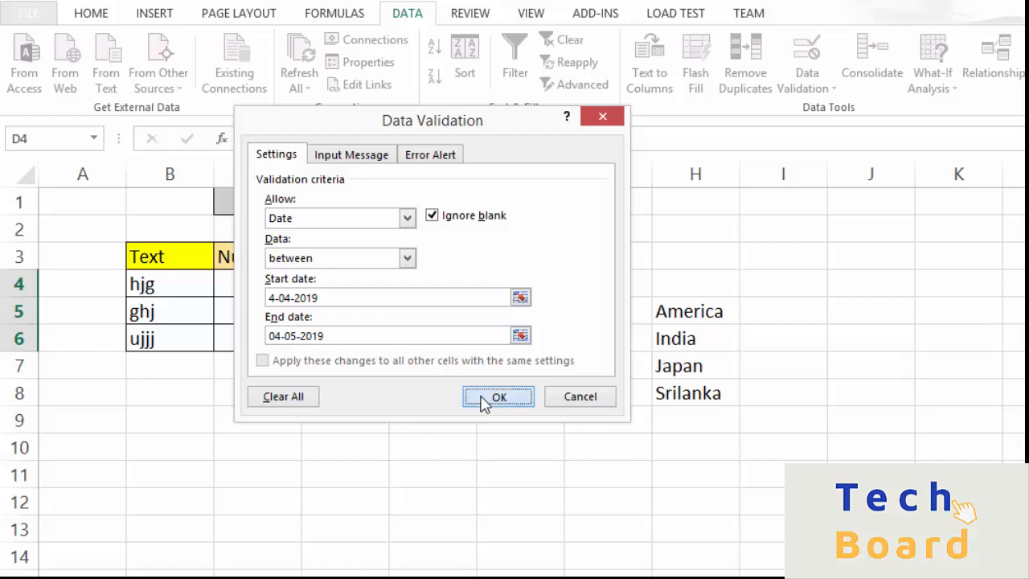
Step: Enter the date 04-04-2019 in cell D4 of the Date column
{"action": "left_click", "coordinate": [359, 287]}
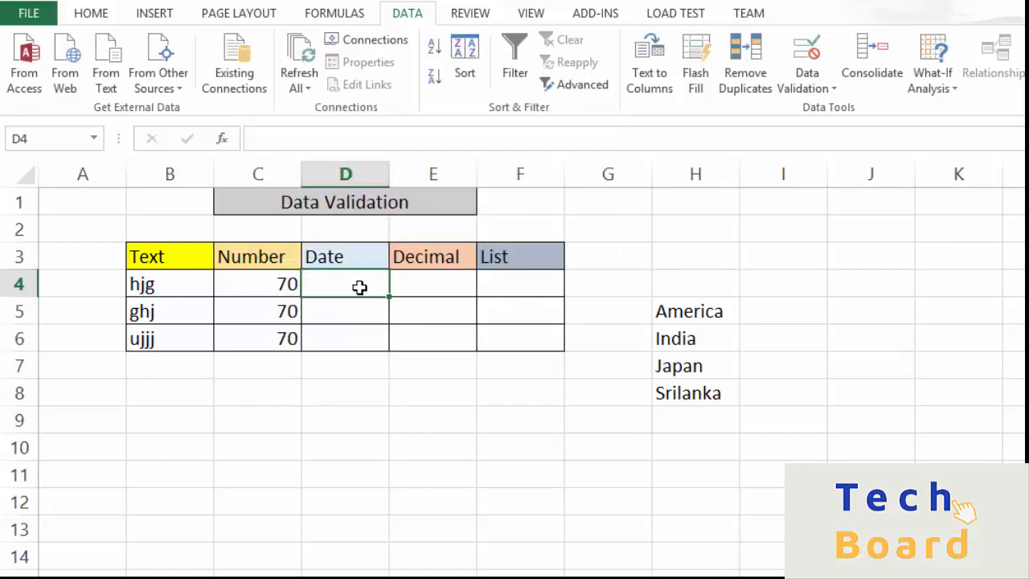
{"action": "type", "text": "04-"}
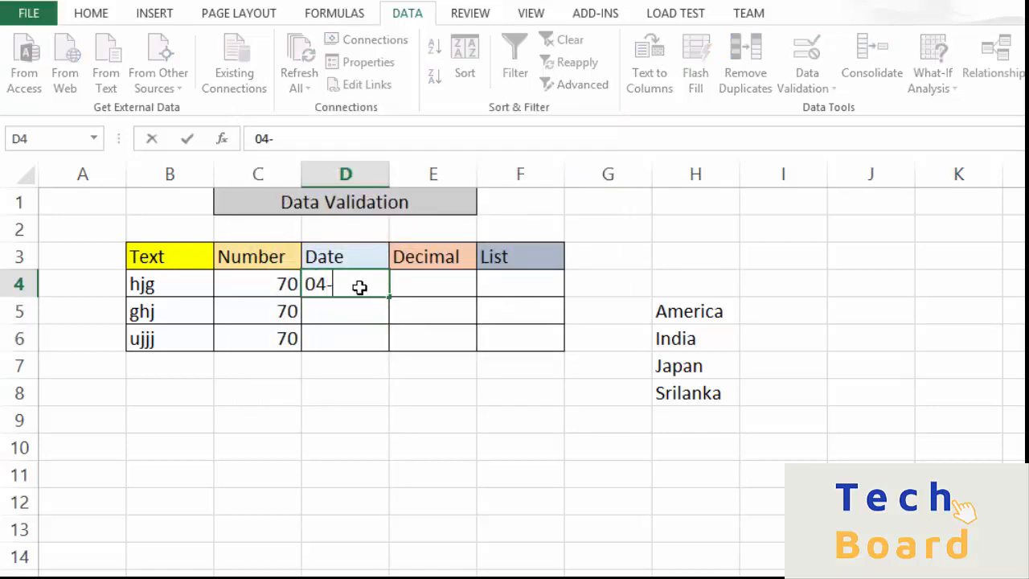
{"action": "type", "text": "04-209"}
{"action": "key", "text": "BackSpace"}
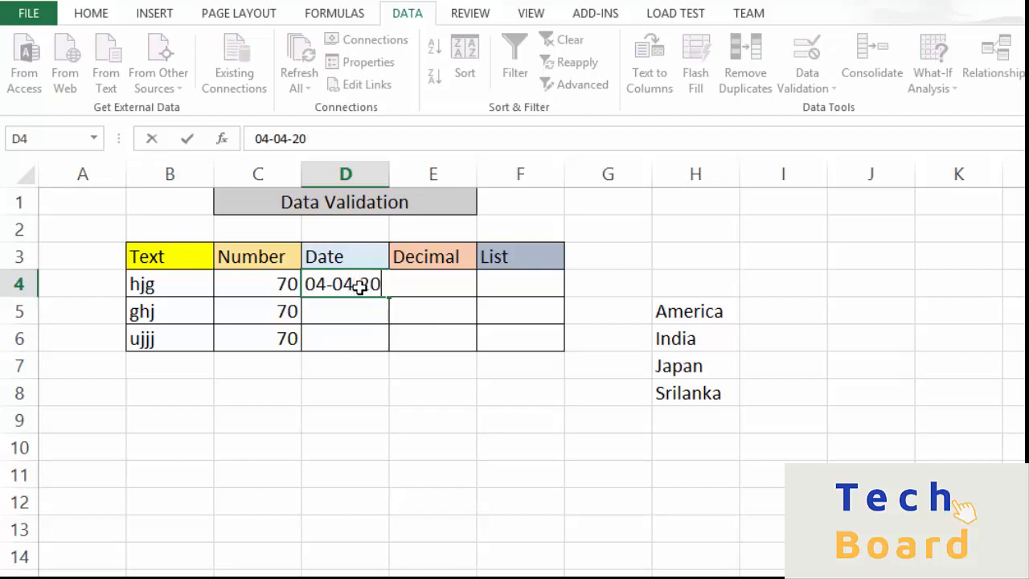
{"action": "type", "text": "19"}
{"action": "key", "text": "Return"}
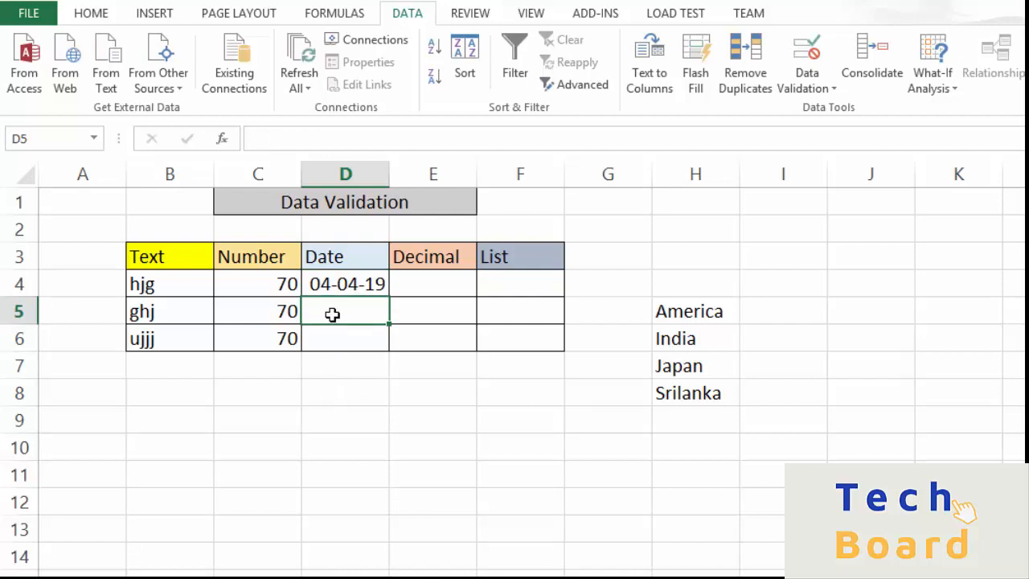
Step: Test the date rule by trying to enter 08-09-19 in cell D5 of the Date column, and clear the entry
{"action": "type", "text": "0"}
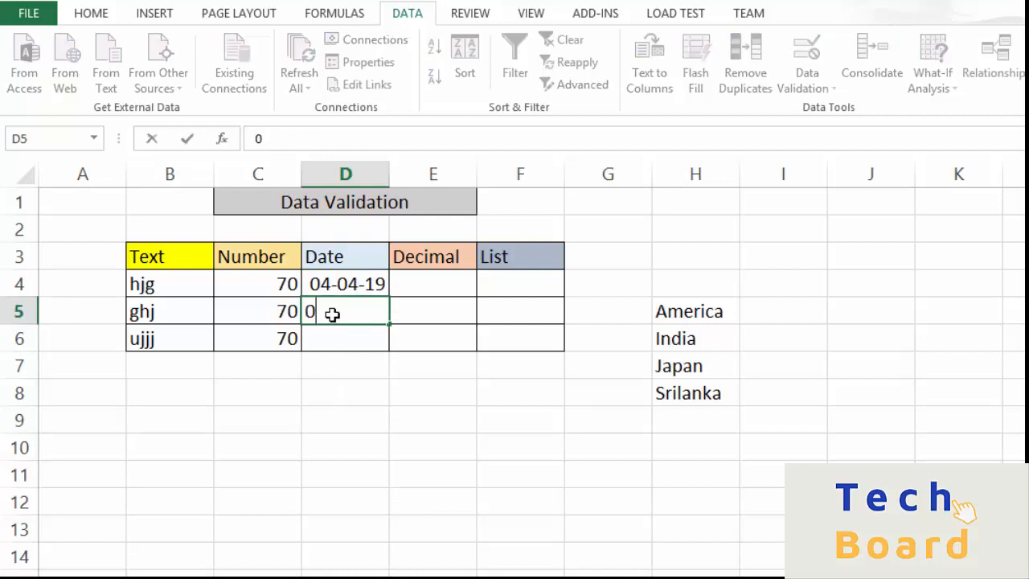
{"action": "type", "text": "8-09-19"}
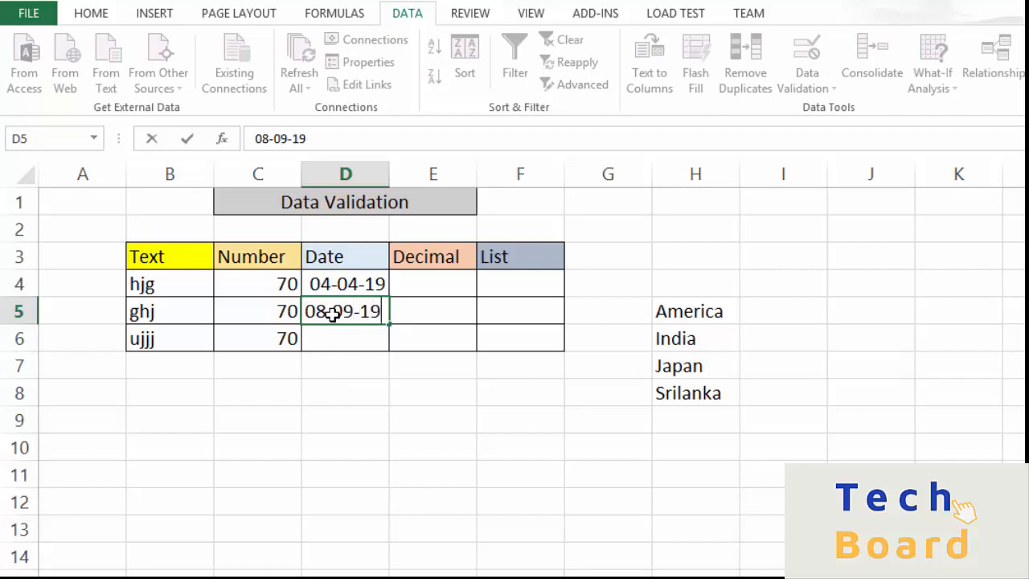
{"action": "key", "text": "Return"}
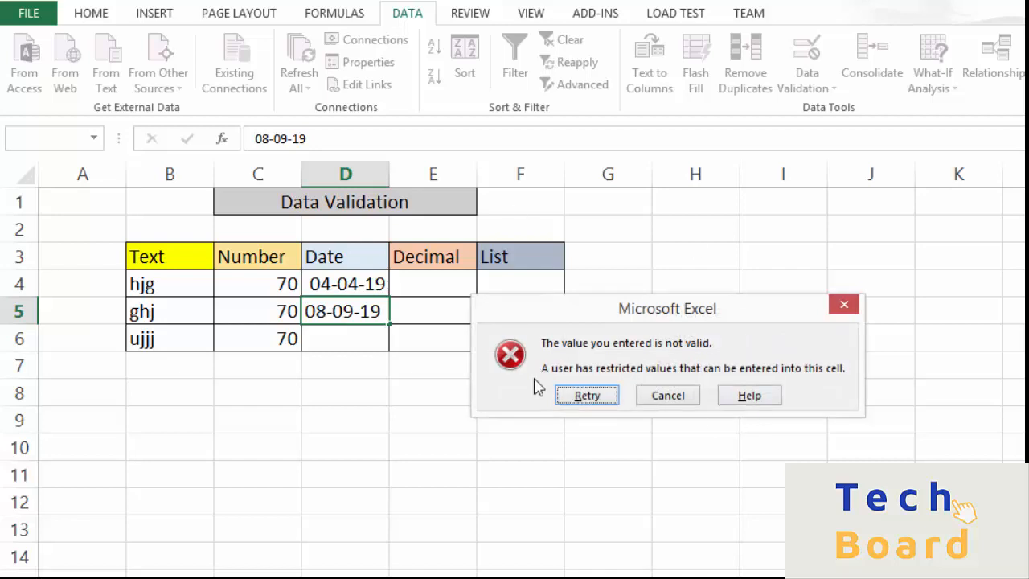
{"action": "left_click", "coordinate": [583, 397]}
{"action": "key", "text": "BackSpace"}
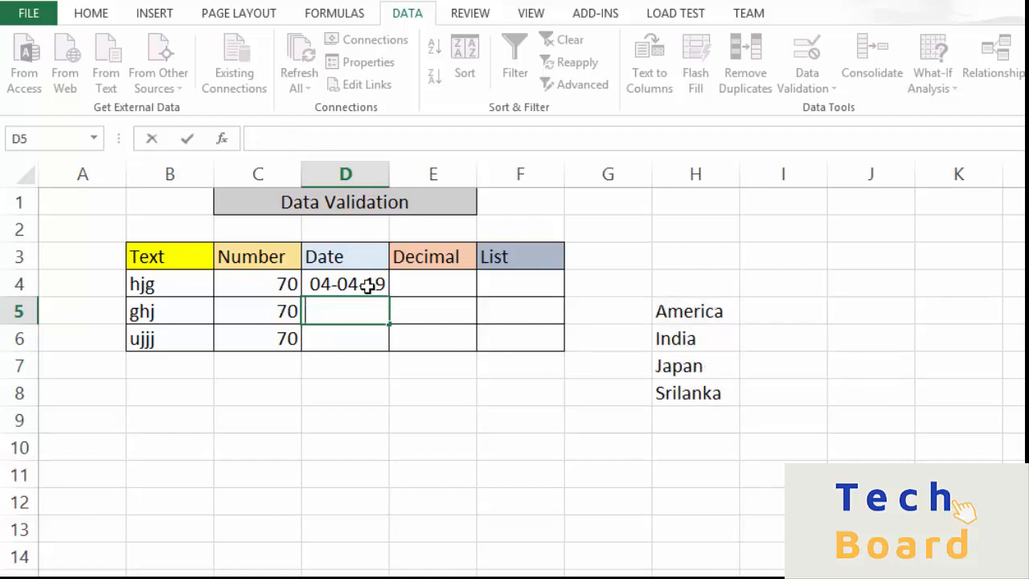
Step: Enter the date 05-04-2019 in cell D5 of the Date column
{"action": "type", "text": "05-04-2019"}
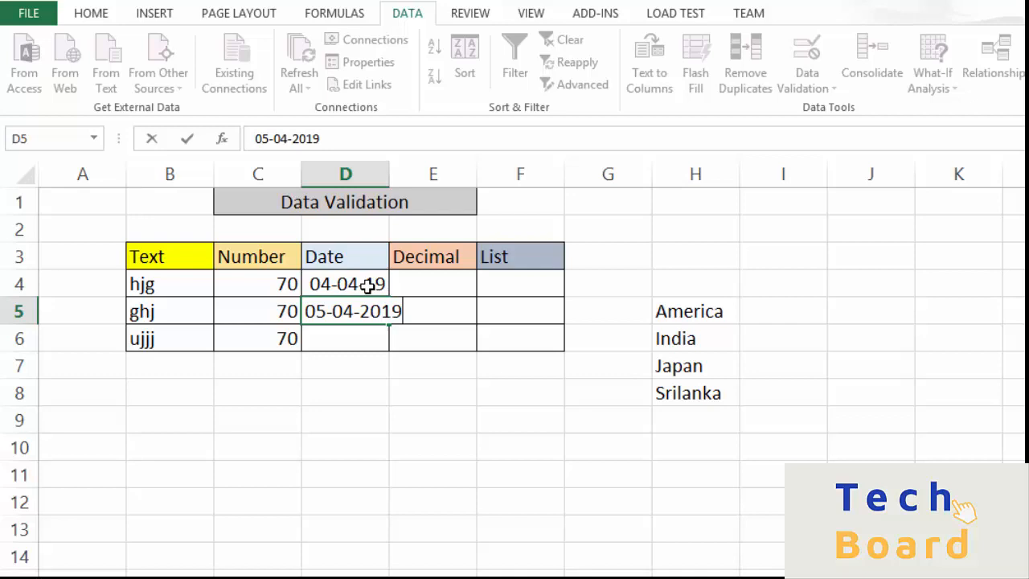
{"action": "key", "text": "Return"}
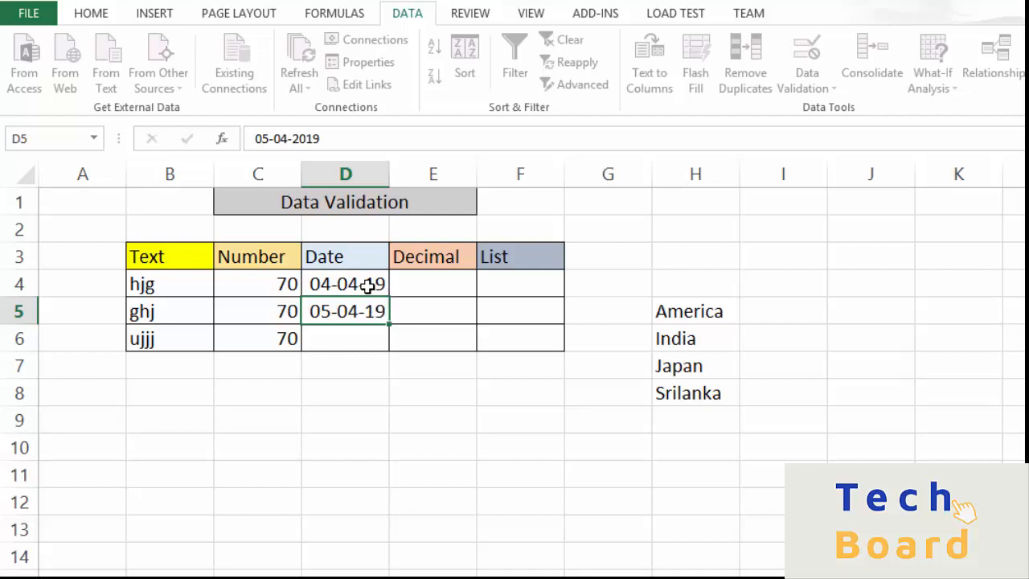
{"action": "left_click", "coordinate": [452, 476]}
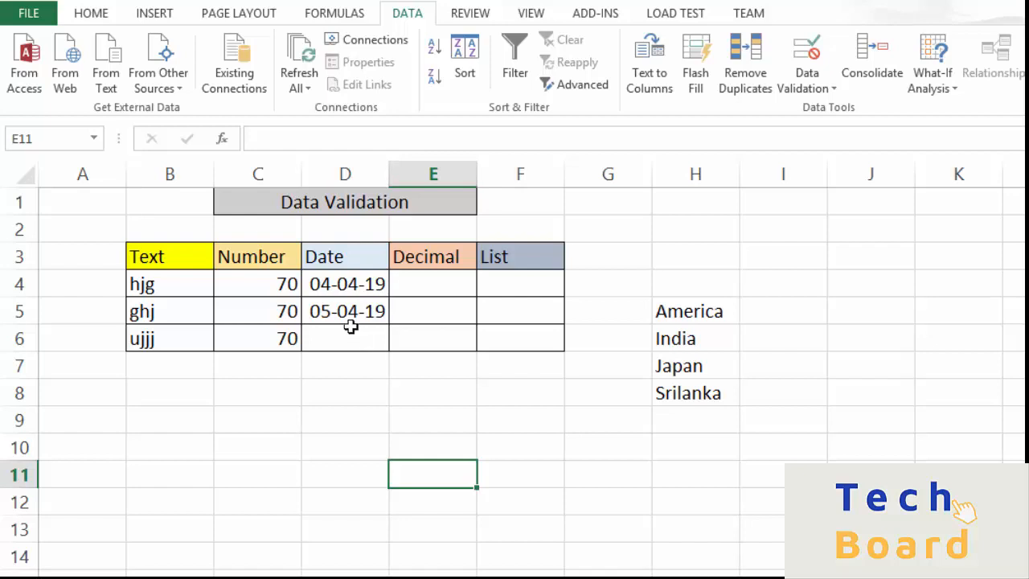
Step: Apply a data validation rule to cell E4 of the Decimal column that allows decimals between 23.4 and 45.6
{"action": "key", "text": "Up"}
{"action": "key", "text": "Up"}
{"action": "key", "text": "Up"}
{"action": "key", "text": "Up"}
{"action": "key", "text": "Up"}
{"action": "key", "text": "Up"}
{"action": "key", "text": "Up"}
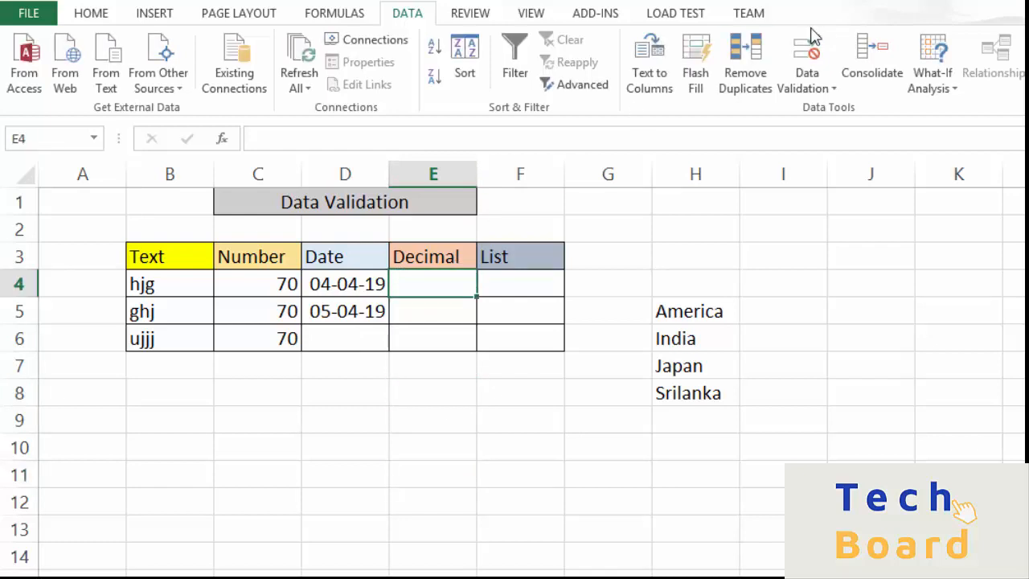
{"action": "left_click", "coordinate": [808, 84]}
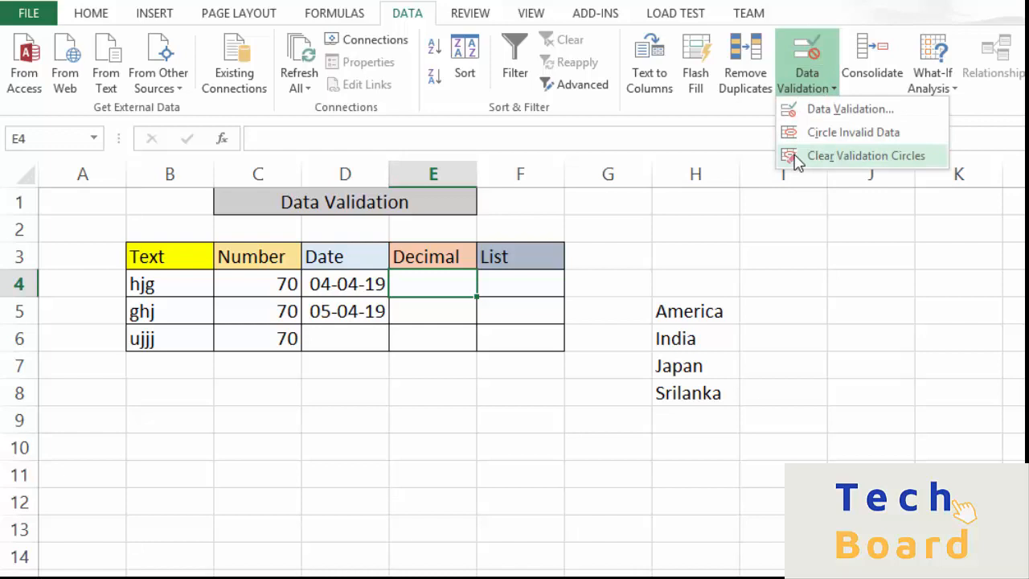
{"action": "left_click", "coordinate": [809, 112]}
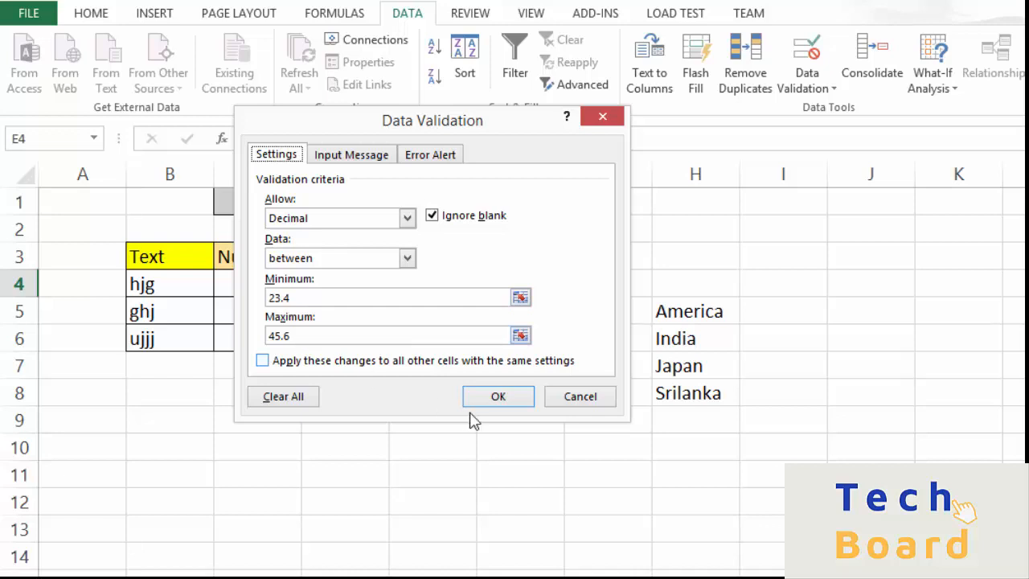
{"action": "left_click", "coordinate": [497, 398]}
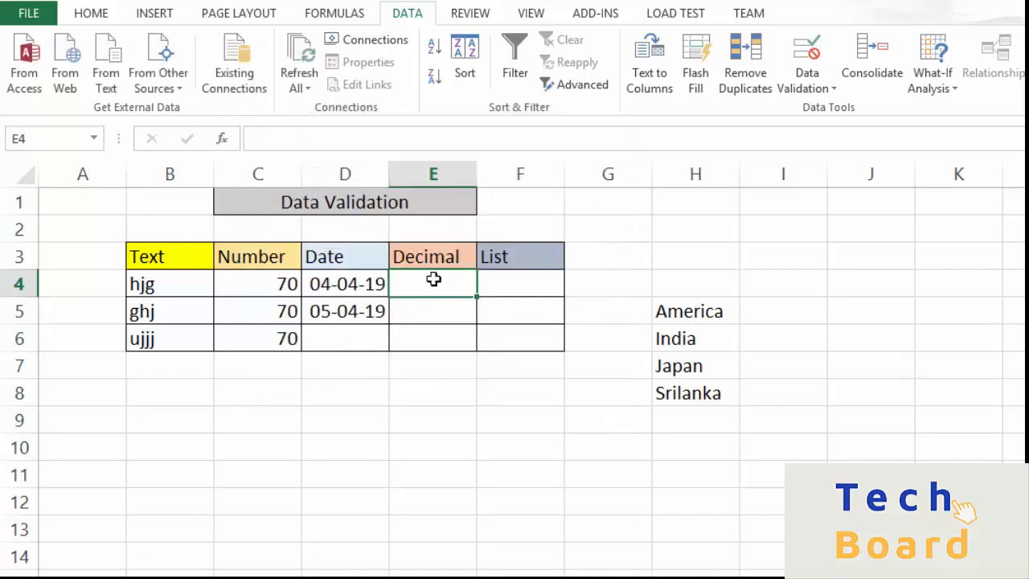
Step: Try the value 23 in cell E4 of the Decimal column and correct the entry to 23.5
{"action": "type", "text": "23"}
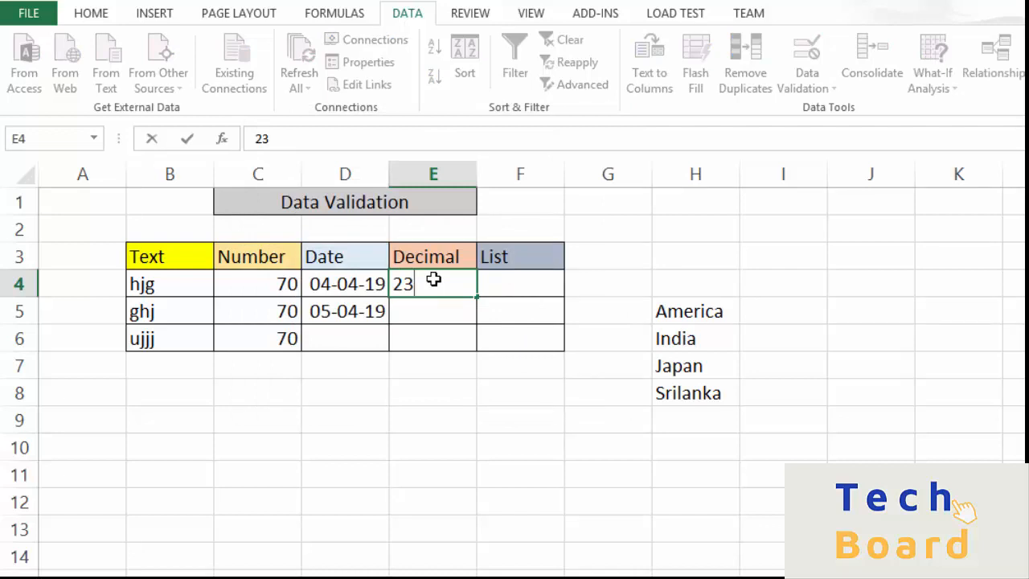
{"action": "key", "text": "Return"}
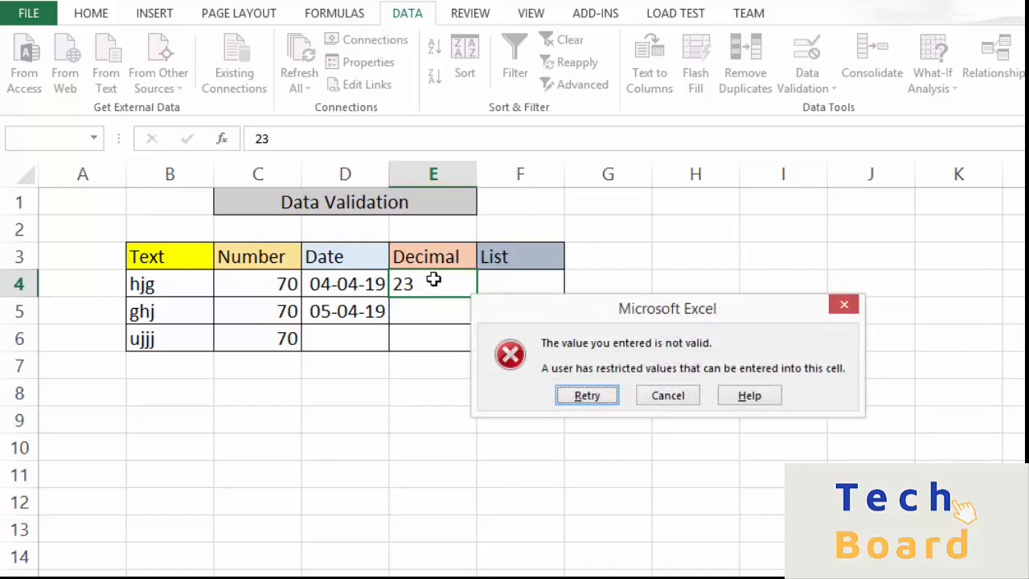
{"action": "left_click", "coordinate": [603, 396]}
{"action": "left_click", "coordinate": [457, 283]}
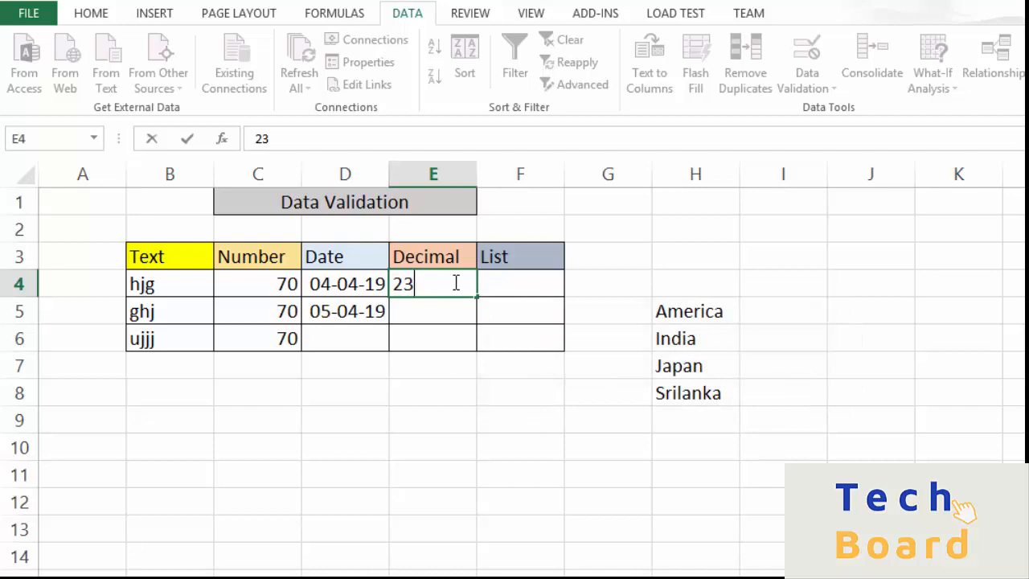
{"action": "type", "text": ".5"}
{"action": "left_click", "coordinate": [510, 285]}
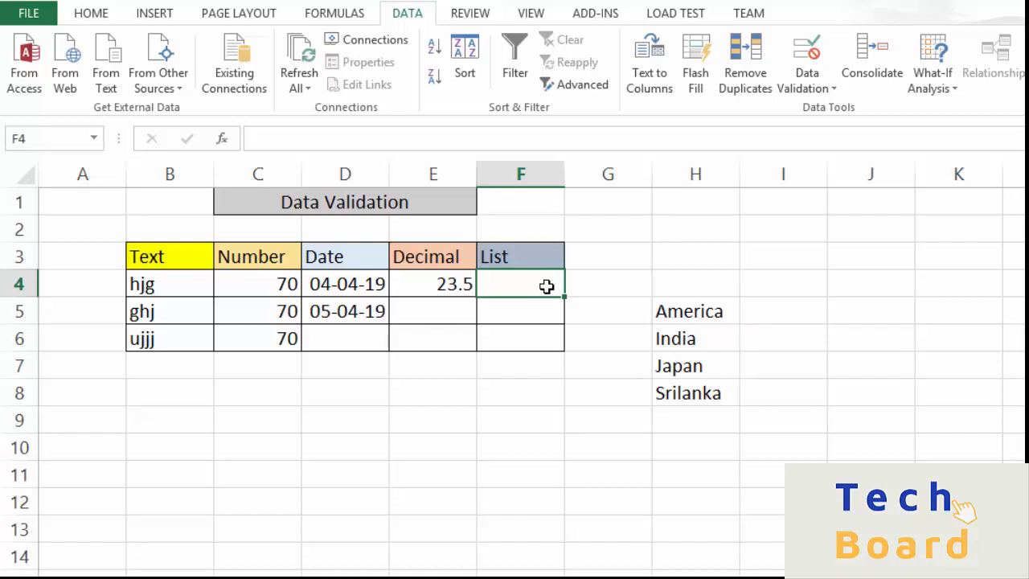
Step: Start a data validation rule for cells F4:F6 of the List column that allows a list
{"action": "left_click_drag", "start_coordinate": [545, 286], "coordinate": [542, 348]}
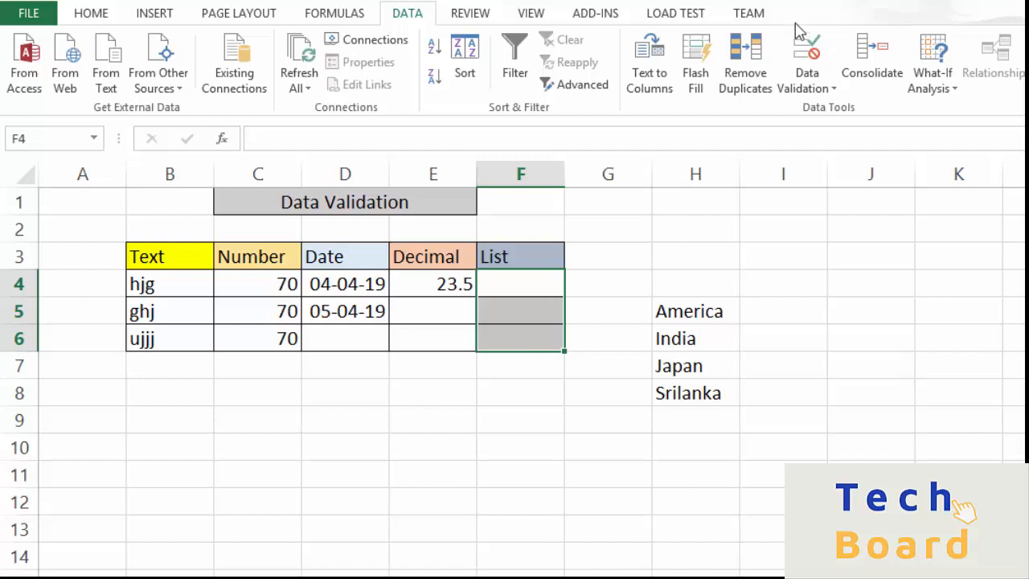
{"action": "left_click", "coordinate": [816, 90]}
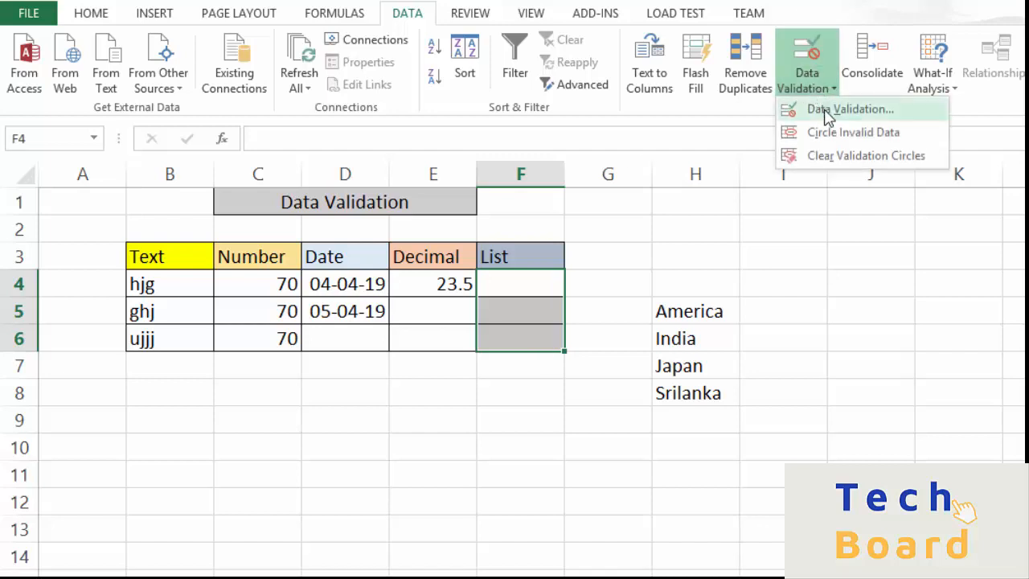
{"action": "left_click", "coordinate": [825, 111]}
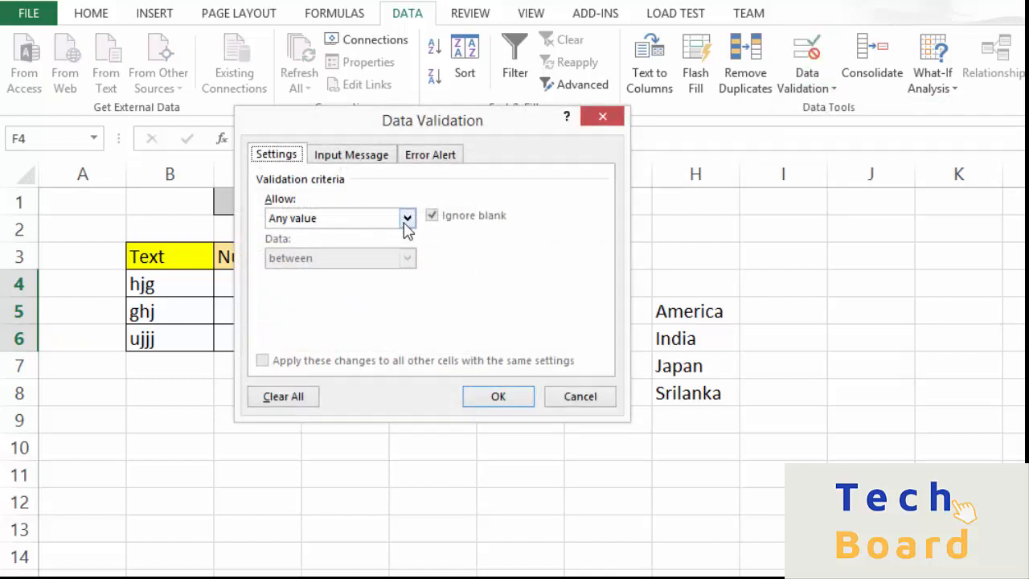
{"action": "left_click", "coordinate": [406, 219]}
{"action": "left_click", "coordinate": [387, 276]}
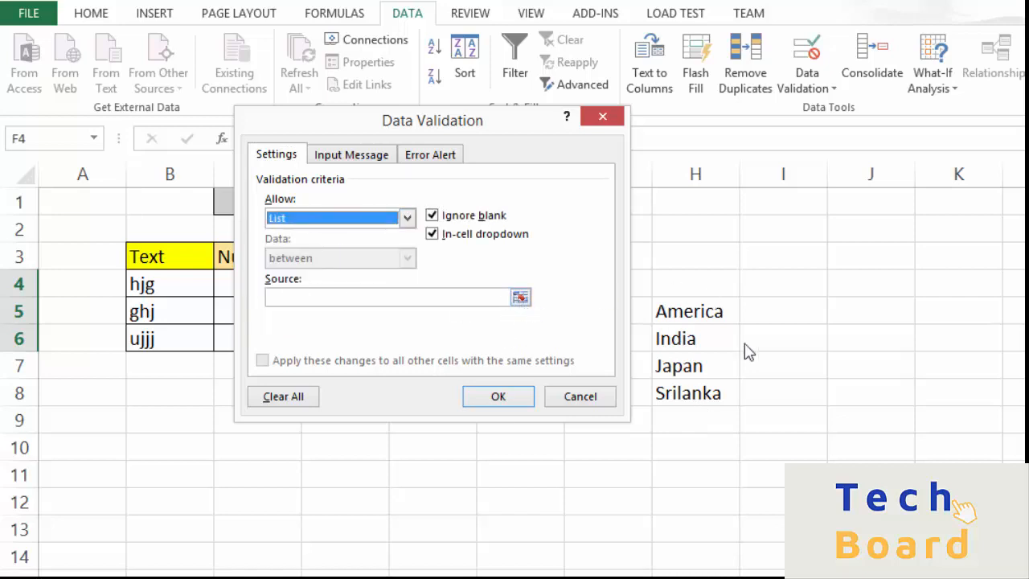
Step: Set the country names in cells H5:H8 as the list source and apply the validation rule
{"action": "left_click", "coordinate": [520, 298]}
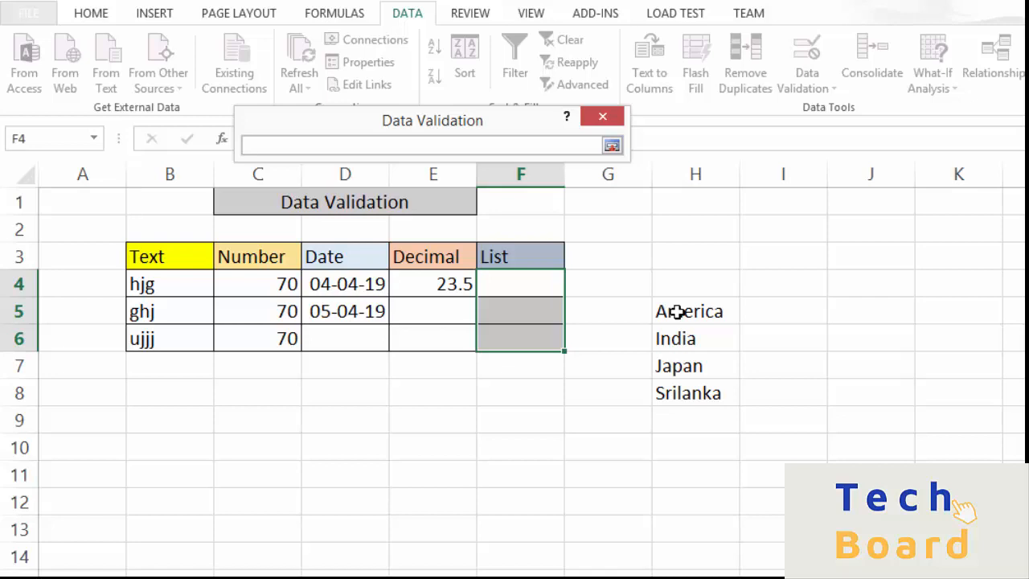
{"action": "left_click", "coordinate": [677, 311]}
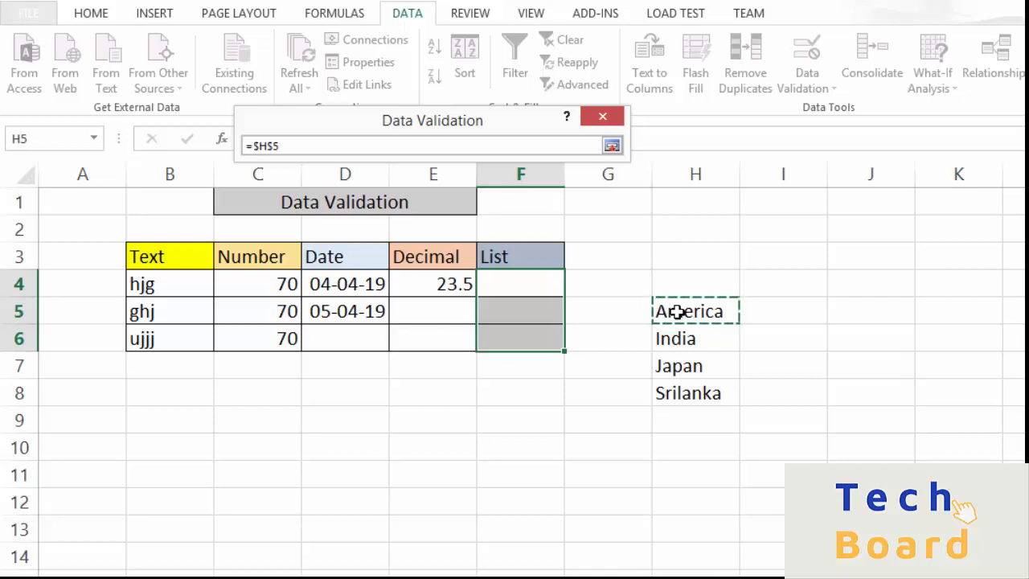
{"action": "left_click_drag", "start_coordinate": [677, 312], "coordinate": [672, 387]}
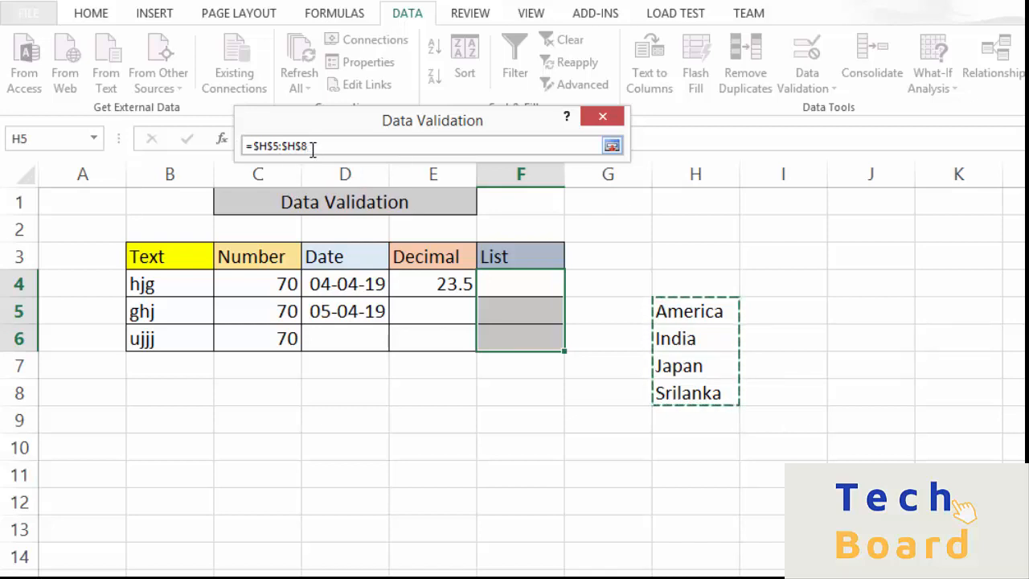
{"action": "key", "text": "Return"}
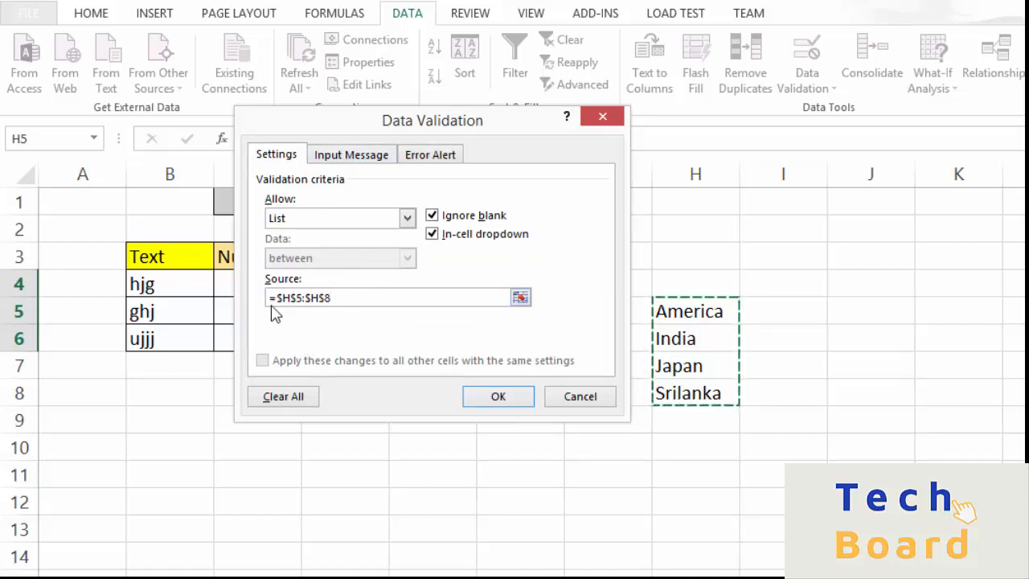
{"action": "left_click", "coordinate": [497, 394]}
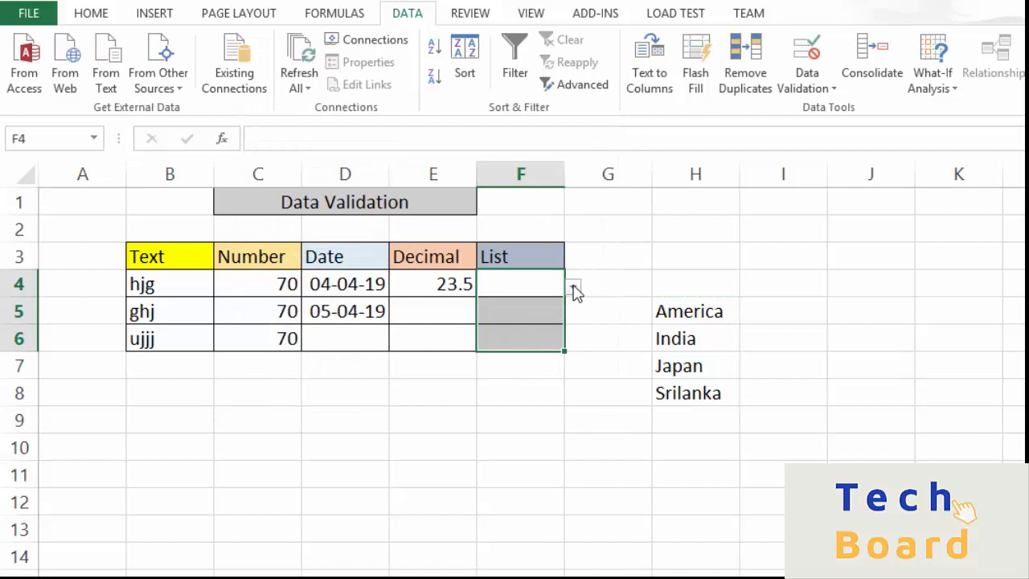
Step: Choose India in cell F4, Japan in cell F5 and Srilanka in cell F6 from the validation list
{"action": "left_click", "coordinate": [572, 287]}
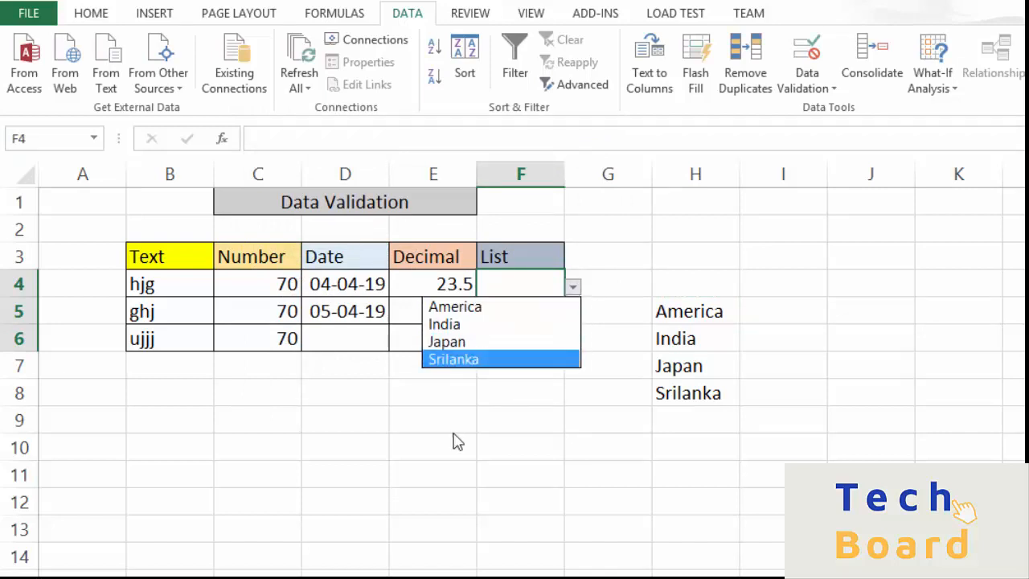
{"action": "left_click", "coordinate": [442, 328]}
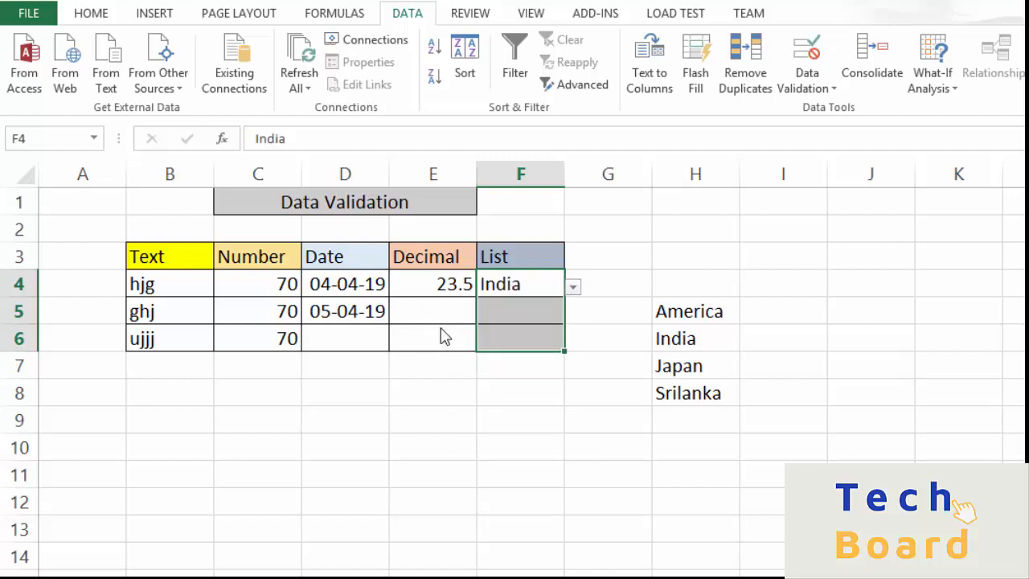
{"action": "left_click", "coordinate": [527, 314]}
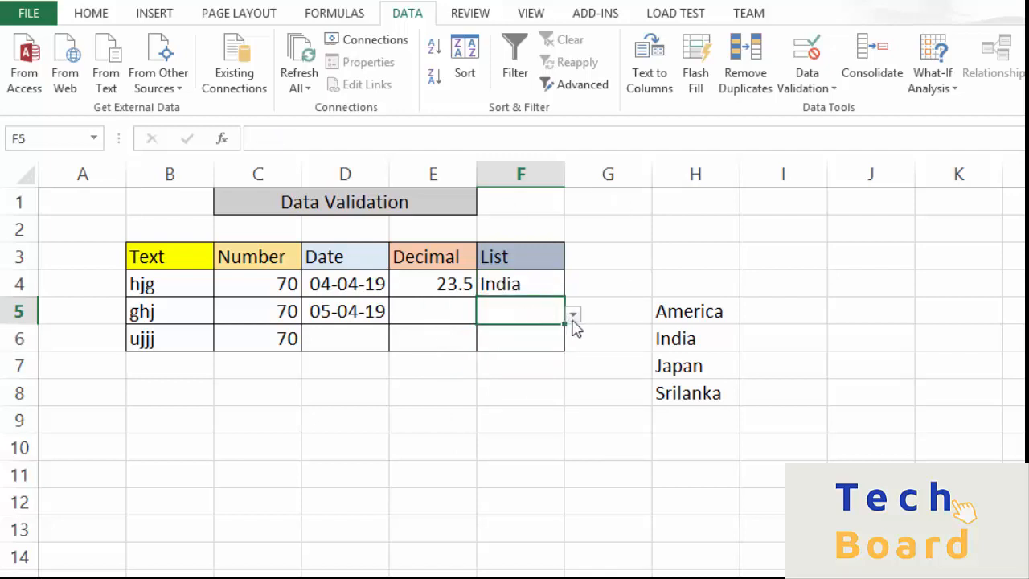
{"action": "left_click", "coordinate": [573, 315]}
{"action": "left_click", "coordinate": [506, 374]}
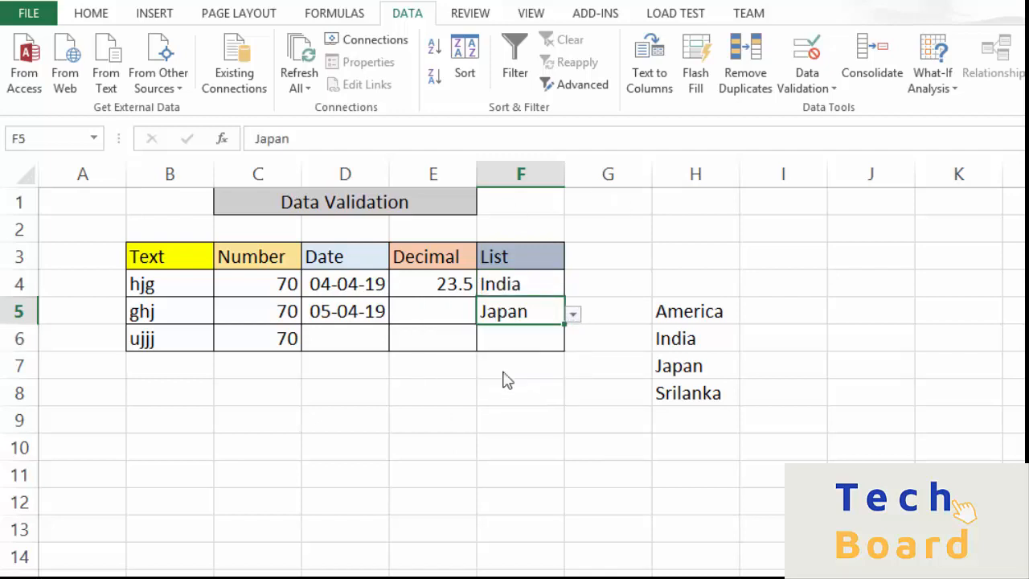
{"action": "left_click", "coordinate": [545, 338]}
{"action": "left_click", "coordinate": [573, 341]}
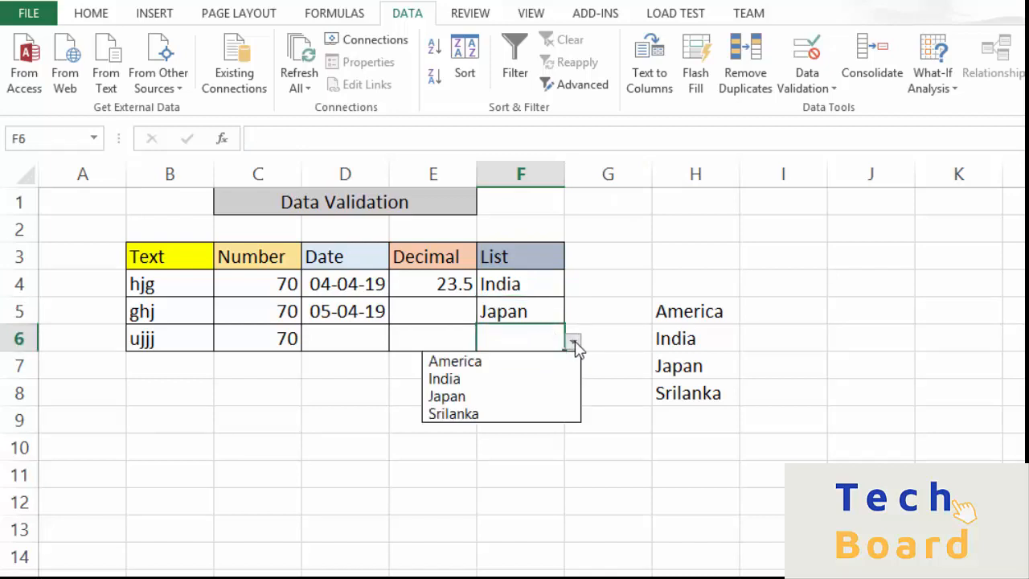
{"action": "left_click", "coordinate": [518, 416]}
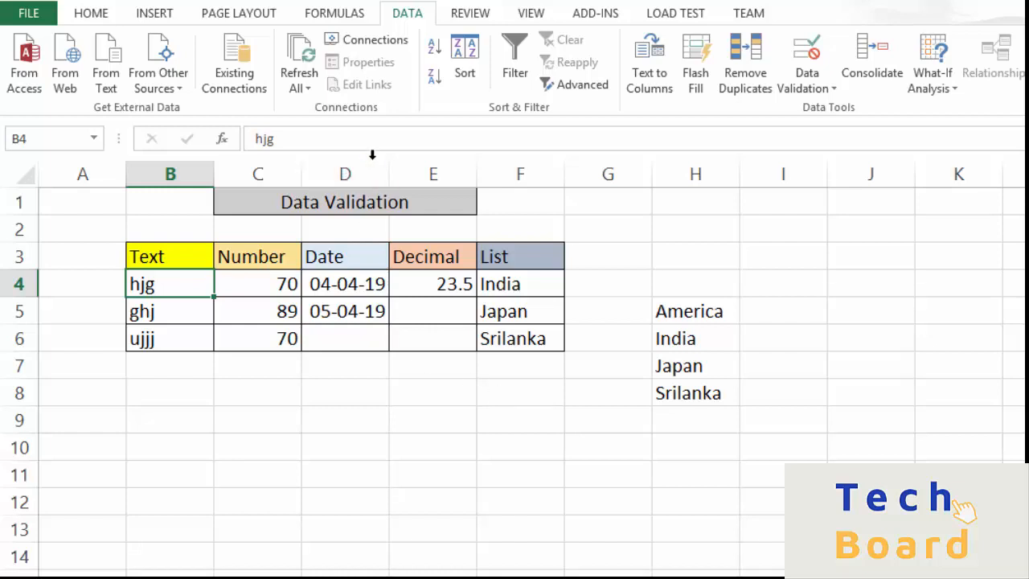
Step: Set up a data validation rule for cell E5 that allows decimals between 23.5 and 50.5
{"action": "left_click", "coordinate": [426, 311]}
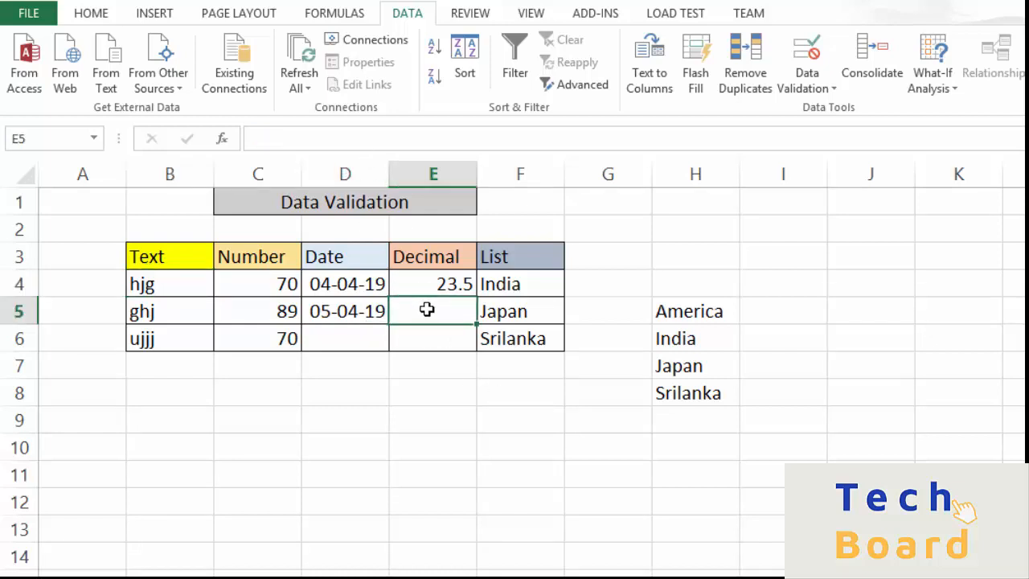
{"action": "left_click", "coordinate": [790, 94]}
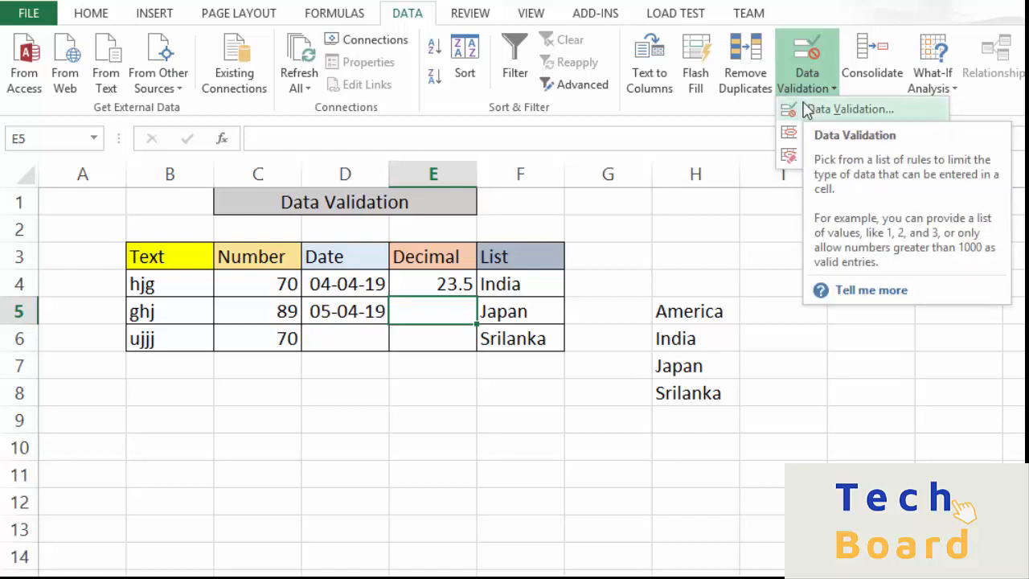
{"action": "left_click", "coordinate": [805, 110]}
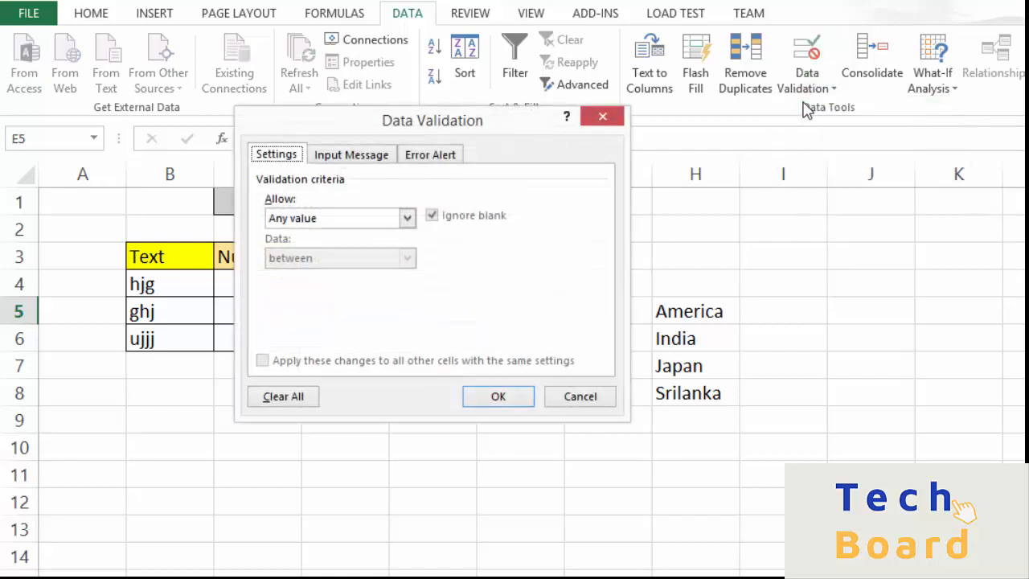
{"action": "left_click", "coordinate": [406, 218]}
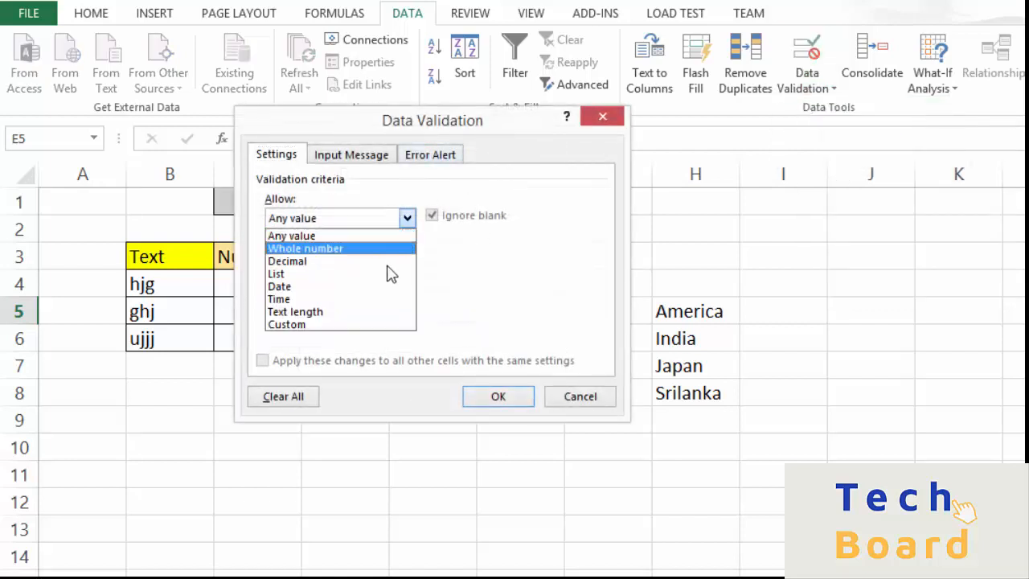
{"action": "left_click", "coordinate": [375, 263]}
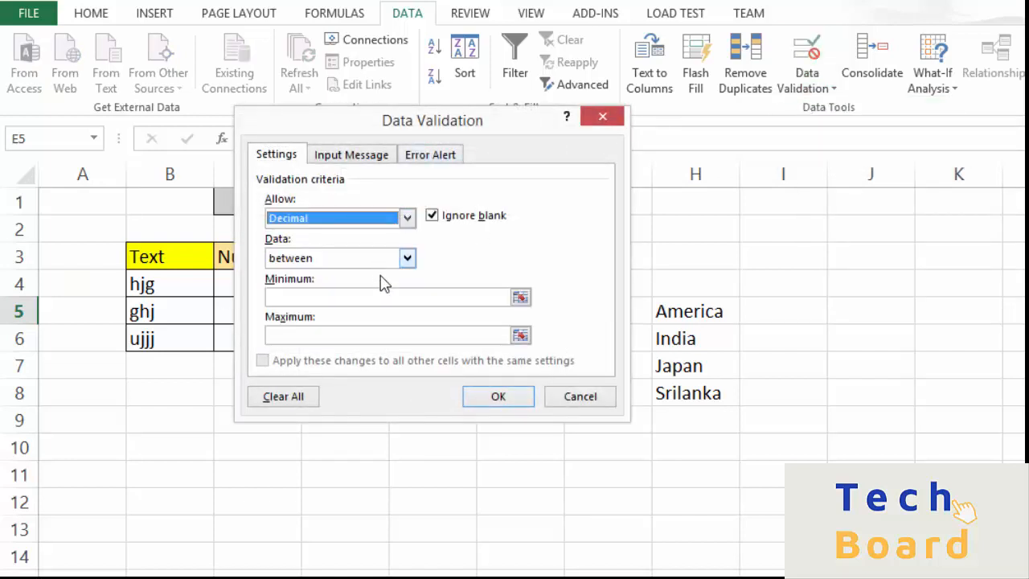
{"action": "left_click", "coordinate": [357, 296]}
{"action": "type", "text": "2"}
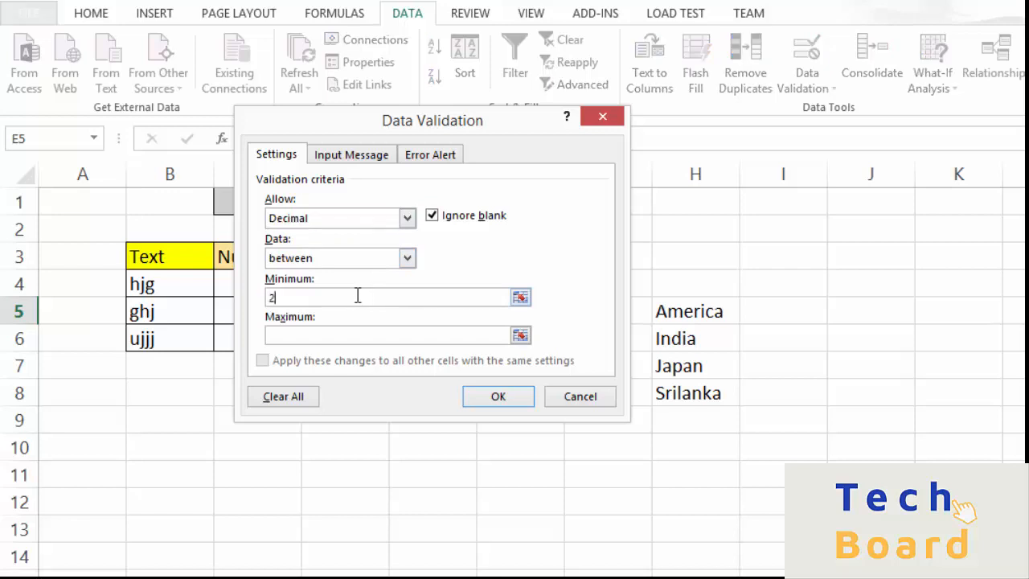
{"action": "type", "text": "3.5"}
{"action": "left_click", "coordinate": [357, 338]}
{"action": "type", "text": "50.5"}
Step: Give the rule an input message titled "range" with the text "23.5-50.5"
{"action": "left_click", "coordinate": [351, 154]}
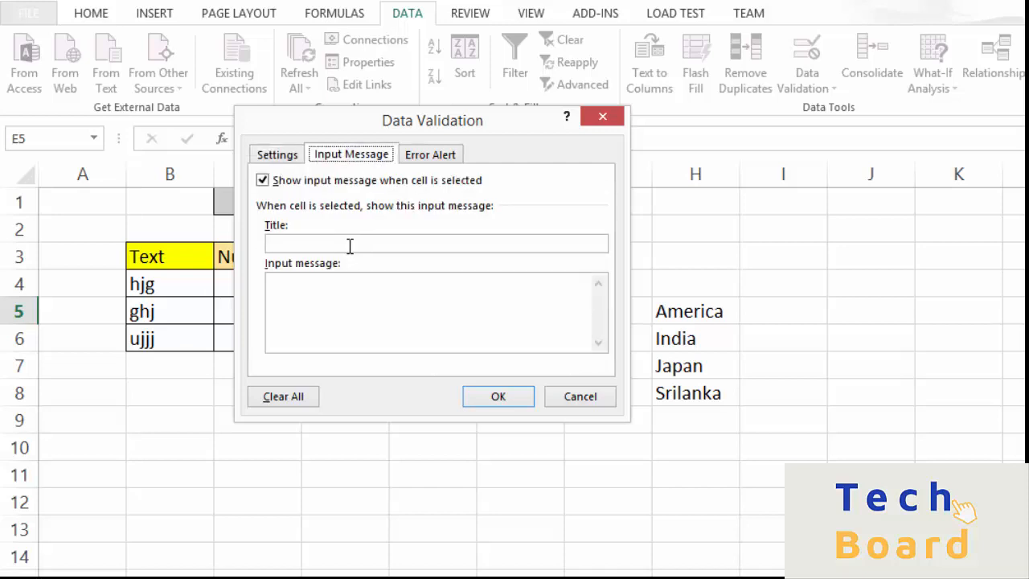
{"action": "left_click", "coordinate": [349, 245]}
{"action": "type", "text": "range"}
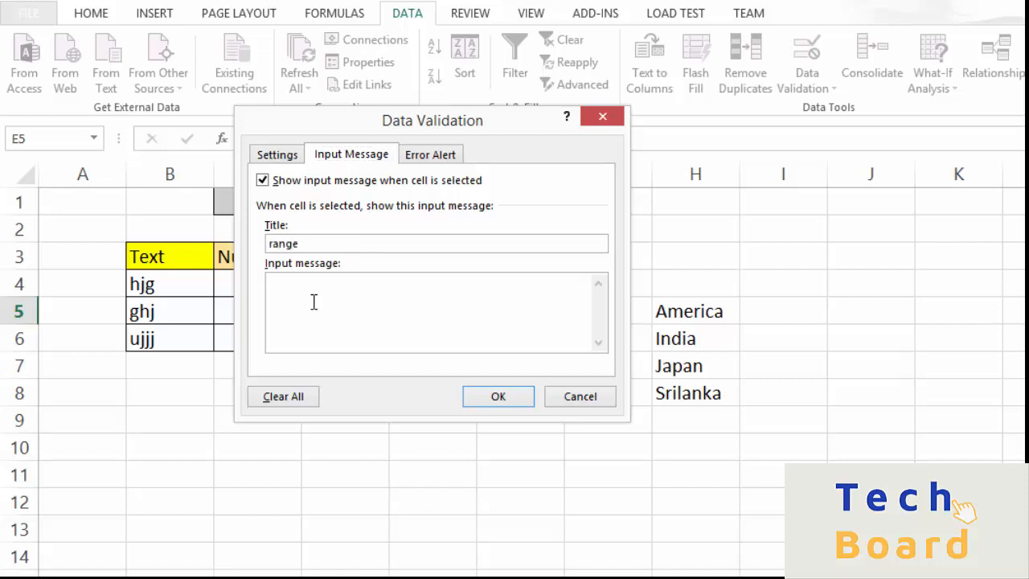
{"action": "left_click", "coordinate": [315, 311]}
{"action": "type", "text": "23.5-50.5"}
Step: Set the rule's error alert style to Information and title the alert "not valid range"
{"action": "left_click", "coordinate": [440, 163]}
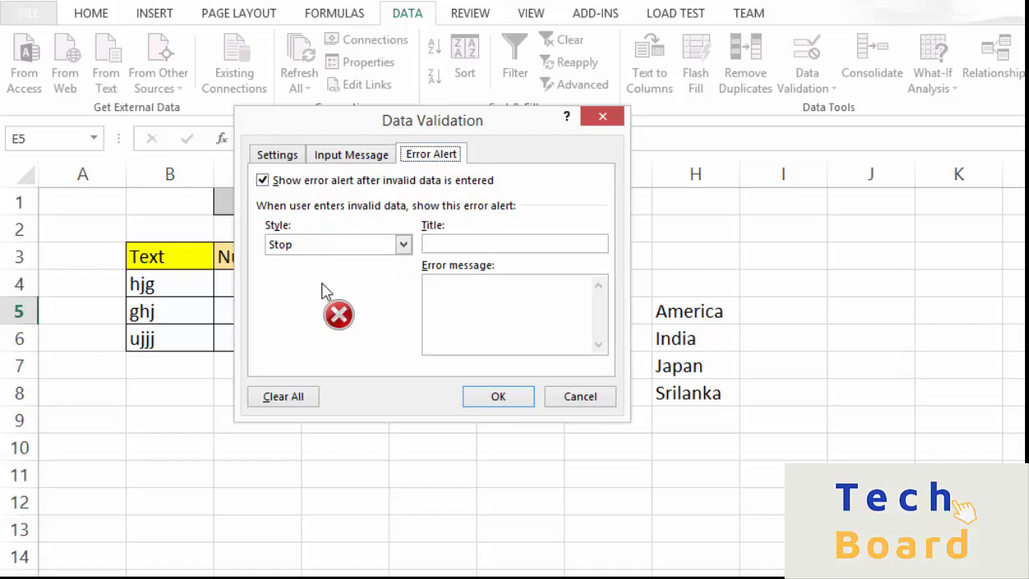
{"action": "left_click", "coordinate": [403, 244]}
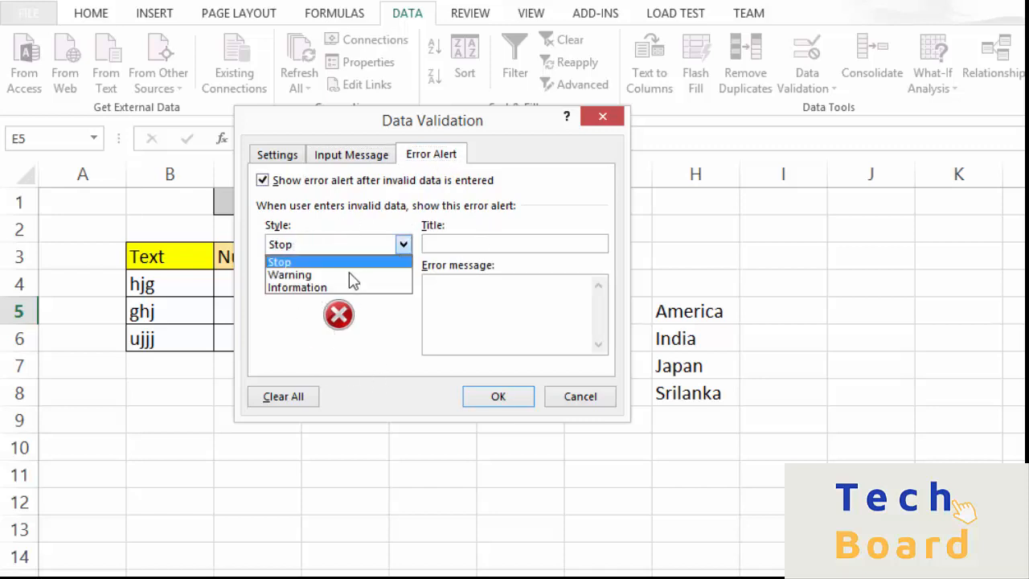
{"action": "left_click", "coordinate": [350, 271]}
{"action": "left_click", "coordinate": [402, 244]}
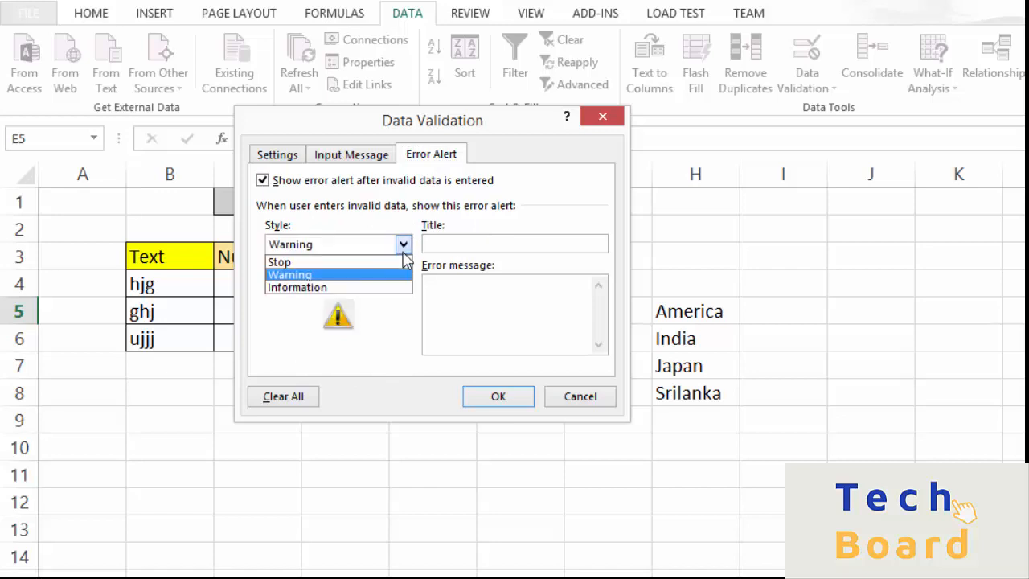
{"action": "left_click", "coordinate": [391, 287]}
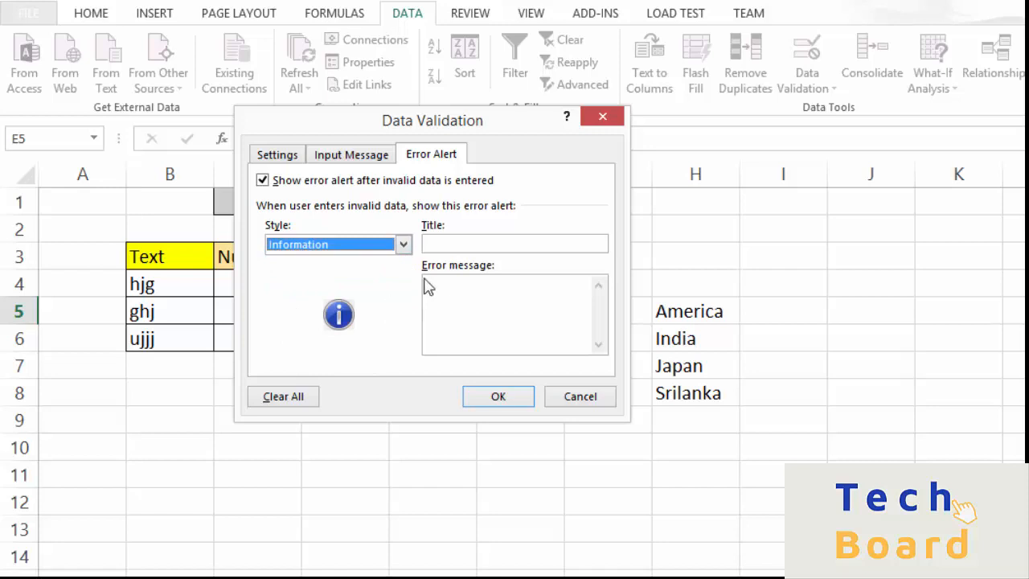
{"action": "left_click", "coordinate": [467, 243]}
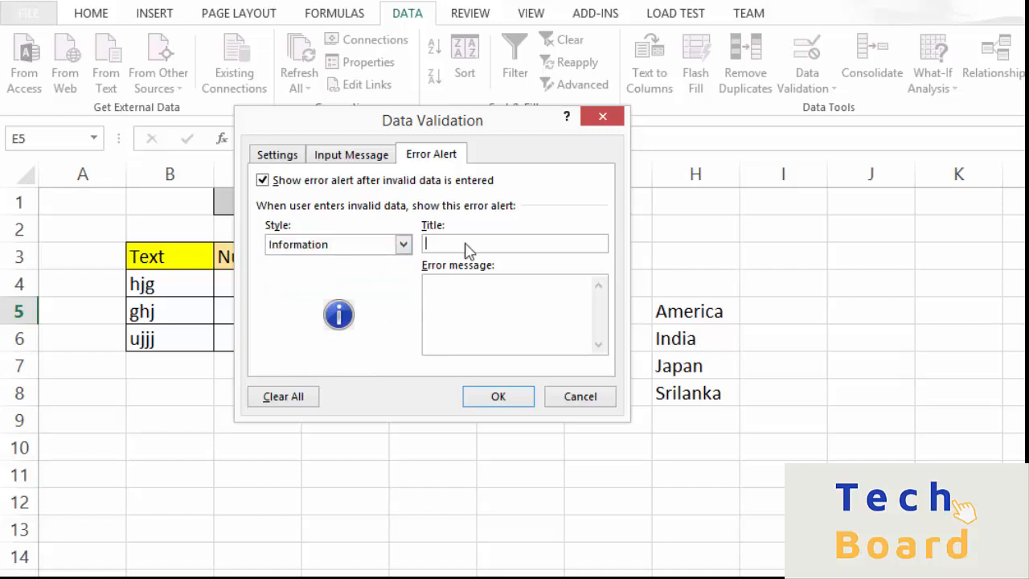
{"action": "type", "text": "not valid range"}
Step: Set the error message to "please input between 23.5 to 50.5" and apply the validation rule
{"action": "left_click", "coordinate": [463, 287]}
{"action": "type", "text": "please inpu"}
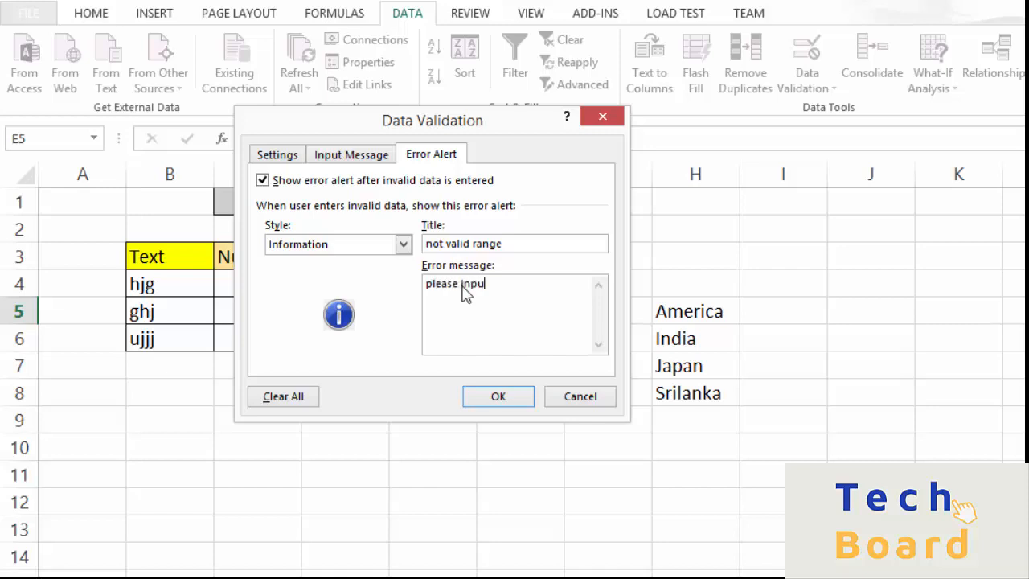
{"action": "type", "text": "t between 23.5 till"}
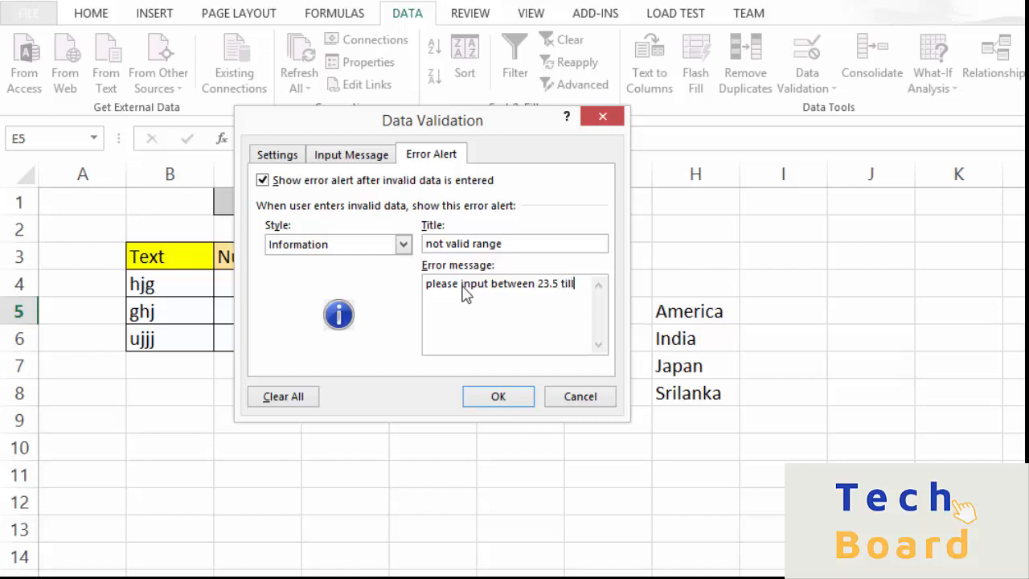
{"action": "key", "text": "BackSpace"}
{"action": "key", "text": "BackSpace"}
{"action": "key", "text": "BackSpace"}
{"action": "type", "text": "o 50.5"}
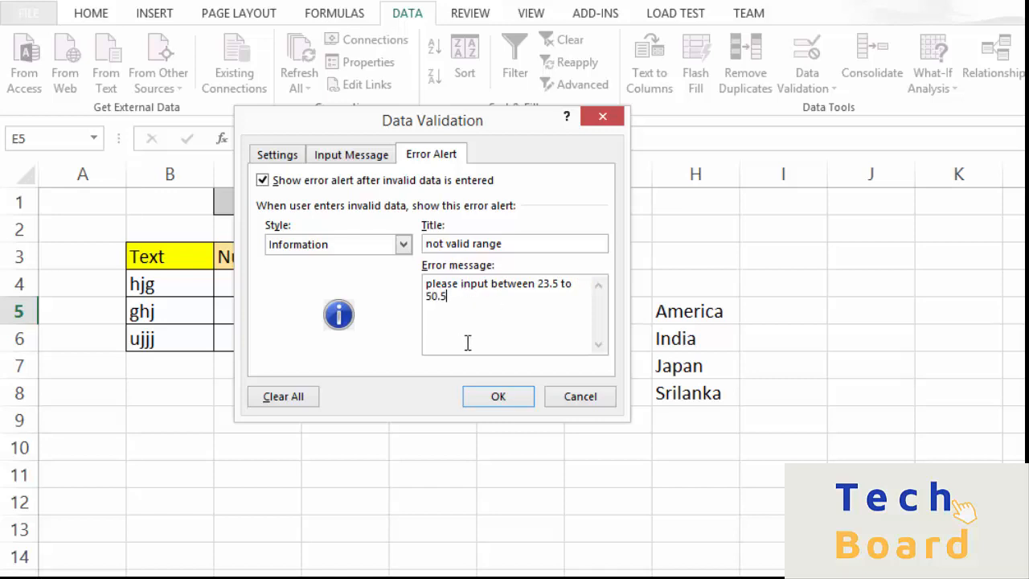
{"action": "left_click", "coordinate": [502, 402]}
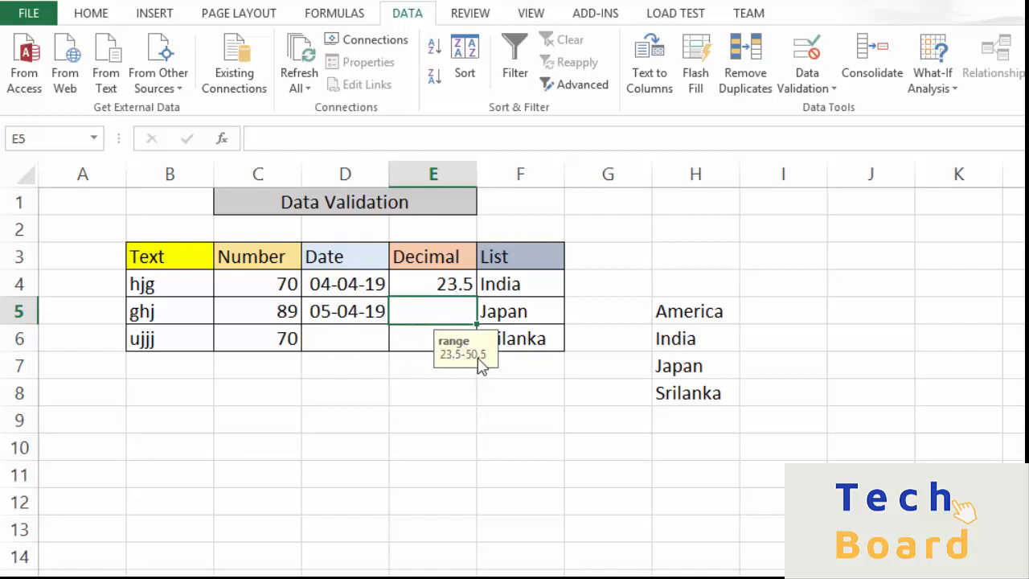
Step: Test the rule by entering the out-of-range value 51.5 in cell E5 and accepting the alert
{"action": "left_click", "coordinate": [432, 284]}
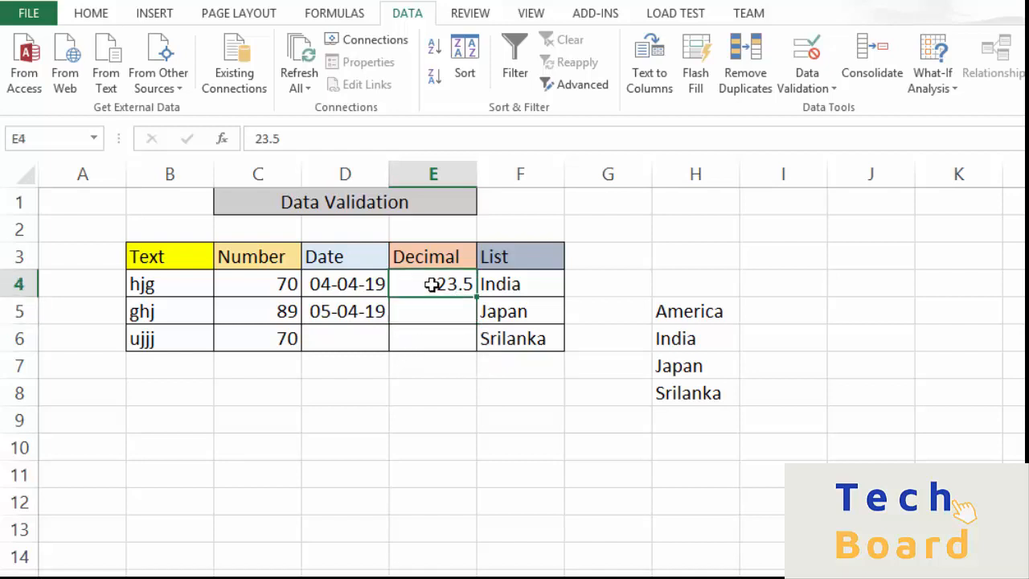
{"action": "left_click", "coordinate": [428, 311]}
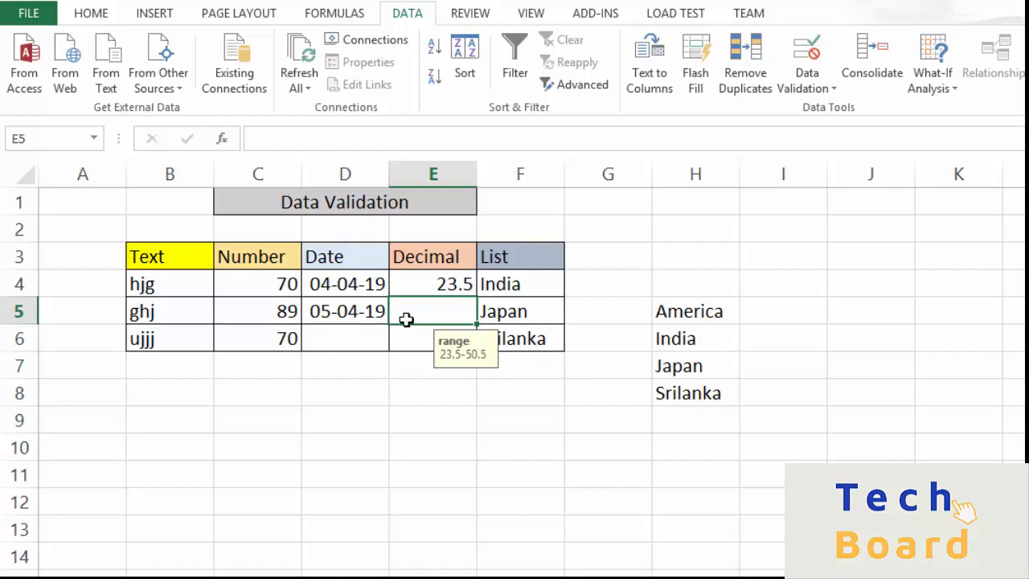
{"action": "type", "text": "51."}
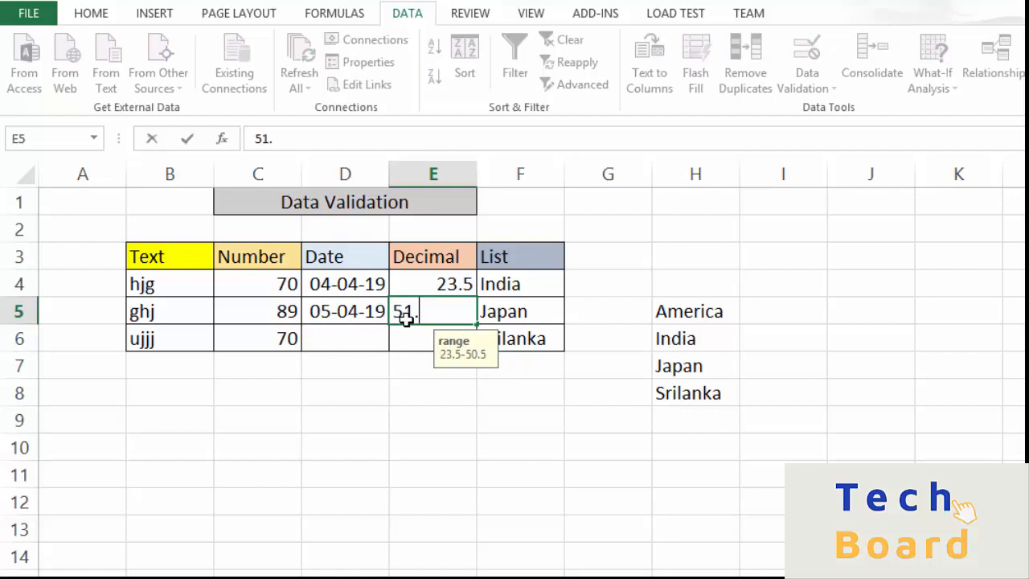
{"action": "type", "text": "5"}
{"action": "key", "text": "Return"}
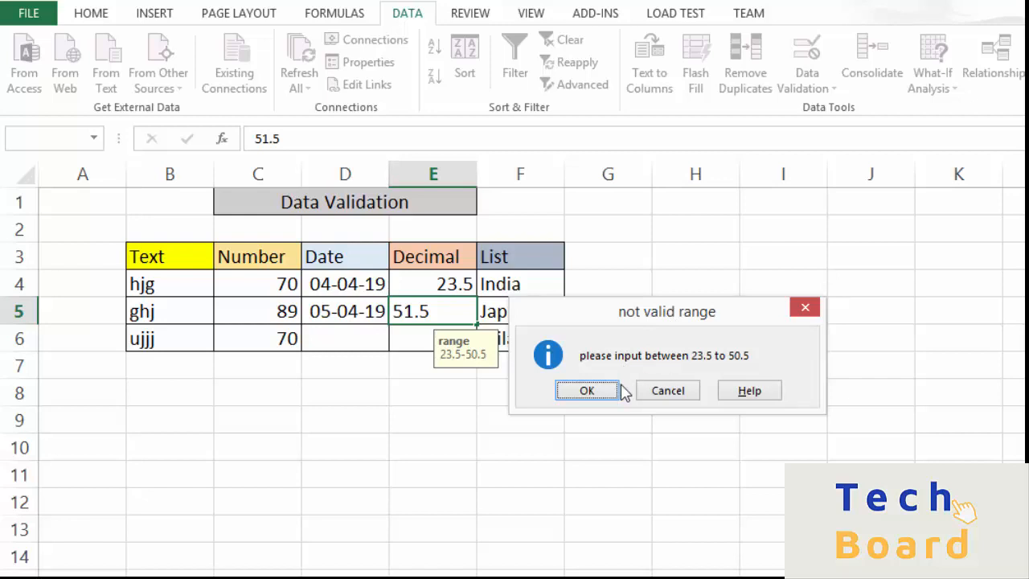
{"action": "left_click", "coordinate": [591, 393]}
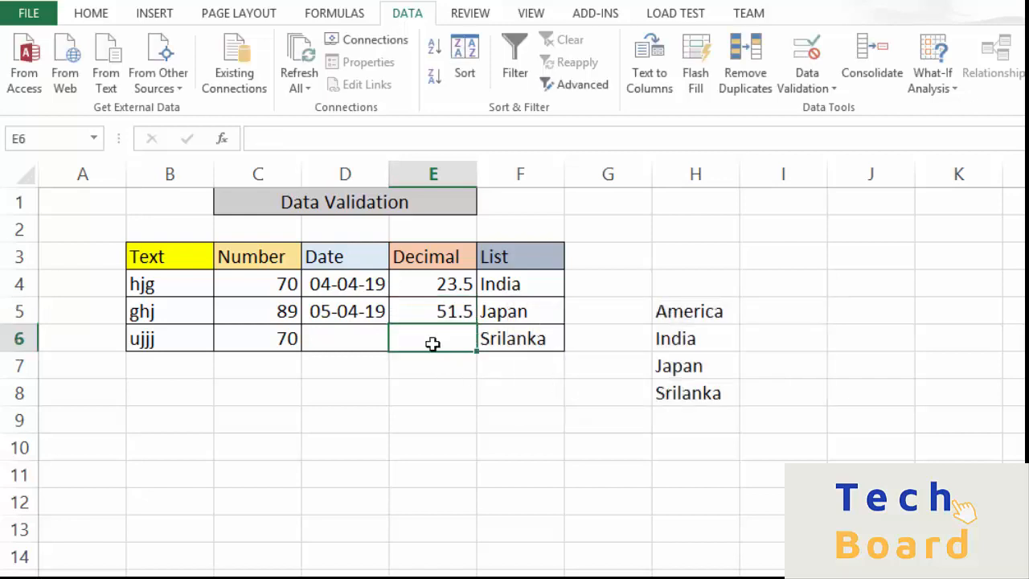
Step: Change the value in cell E5 of the Decimal column to 50.5
{"action": "left_click", "coordinate": [440, 307]}
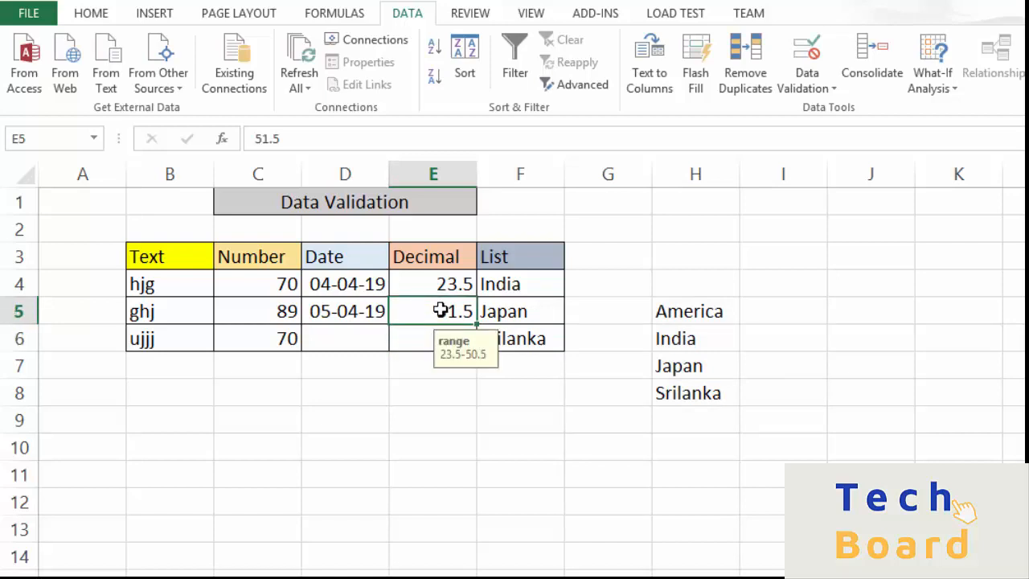
{"action": "left_click", "coordinate": [286, 141]}
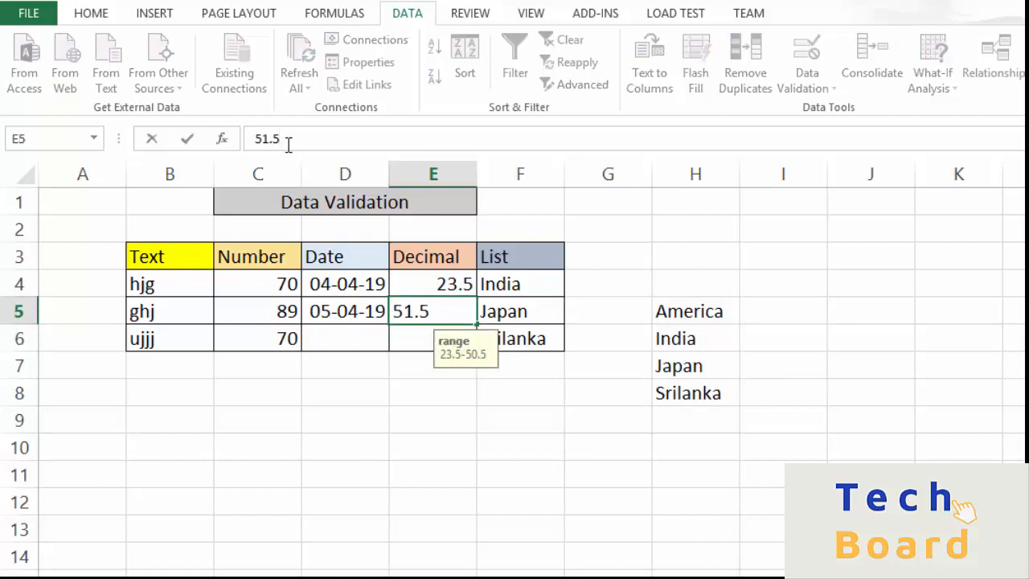
{"action": "key", "text": "BackSpace"}
{"action": "key", "text": "BackSpace"}
{"action": "key", "text": "BackSpace"}
{"action": "key", "text": "BackSpace"}
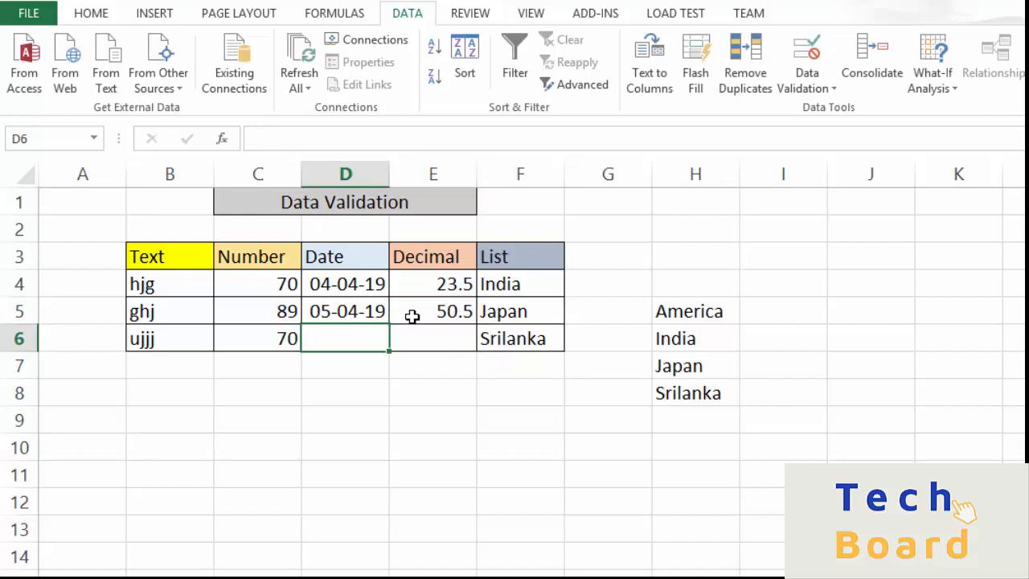